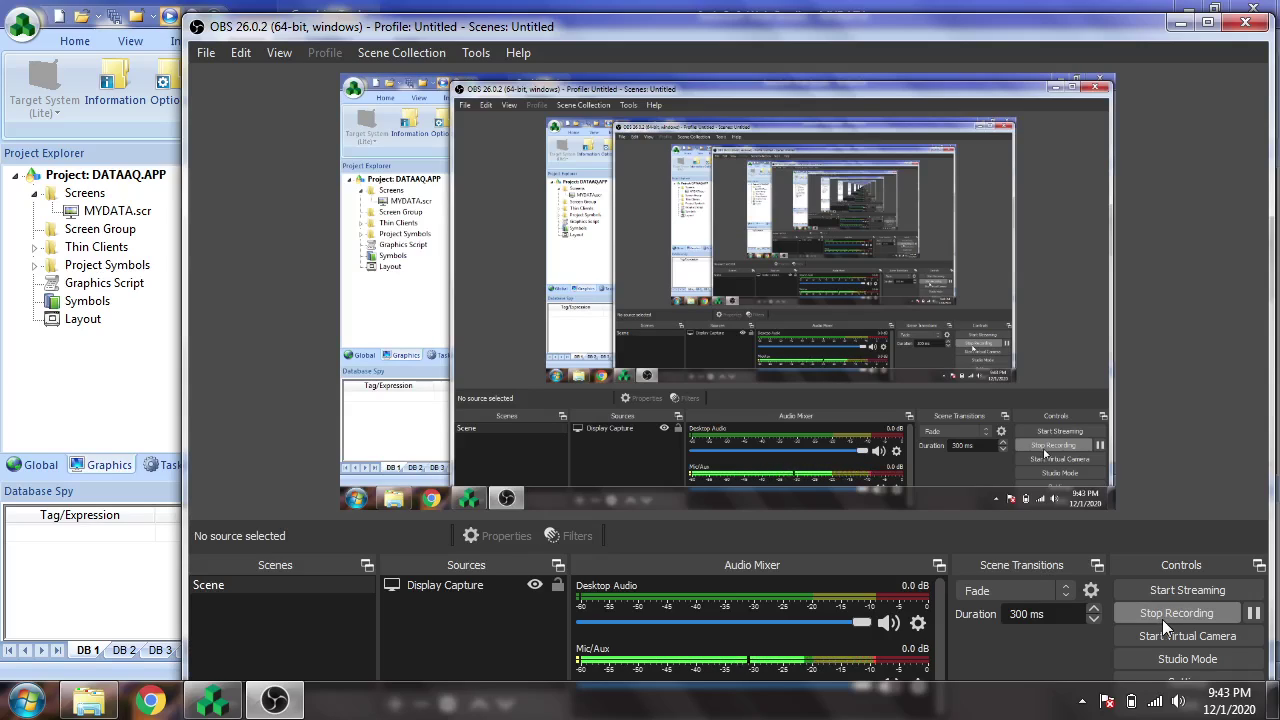
# - Run the security configuration wizard with security enabled in Local Only mode, reaching Group Settings
pyautogui.click(1181, 21)
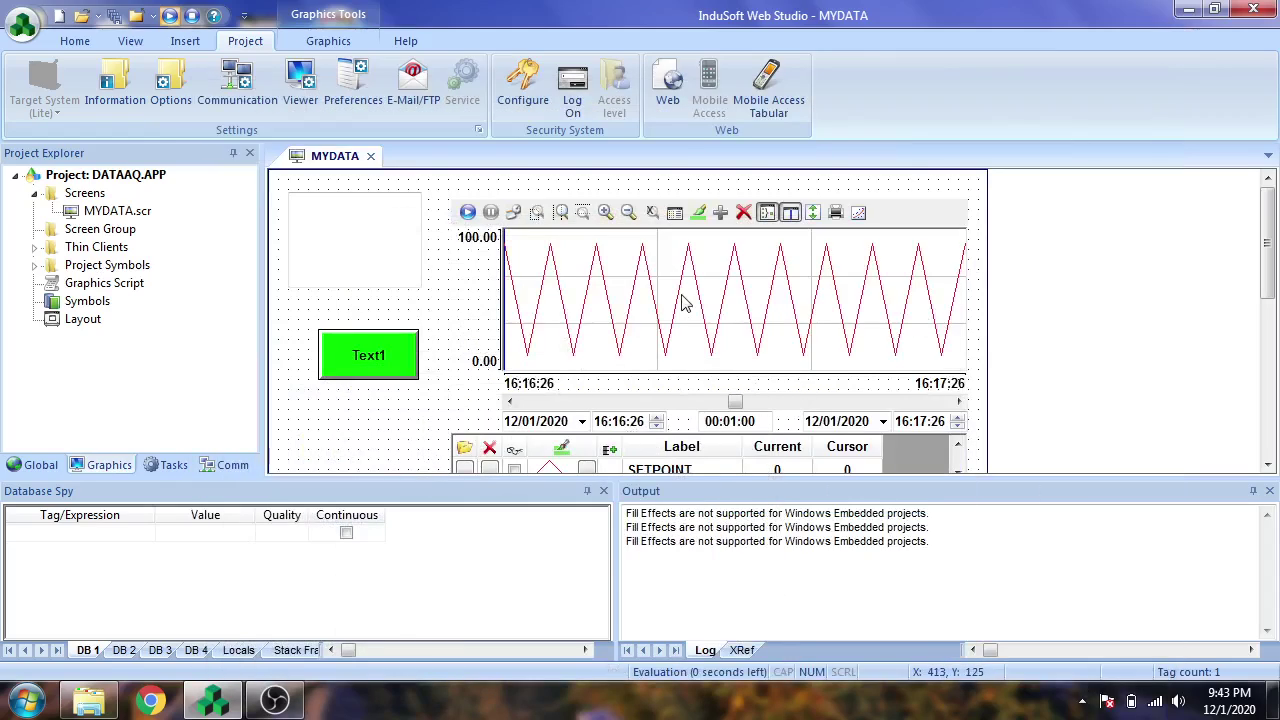
pyautogui.click(519, 95)
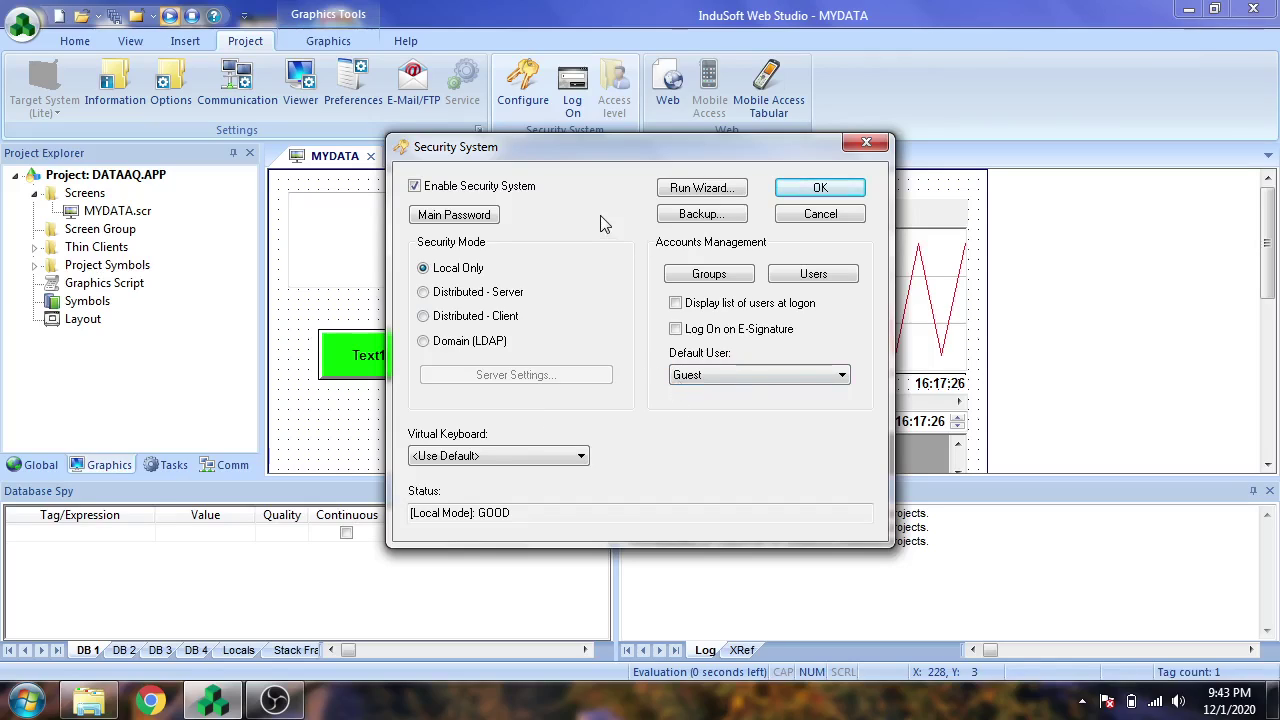
pyautogui.click(676, 190)
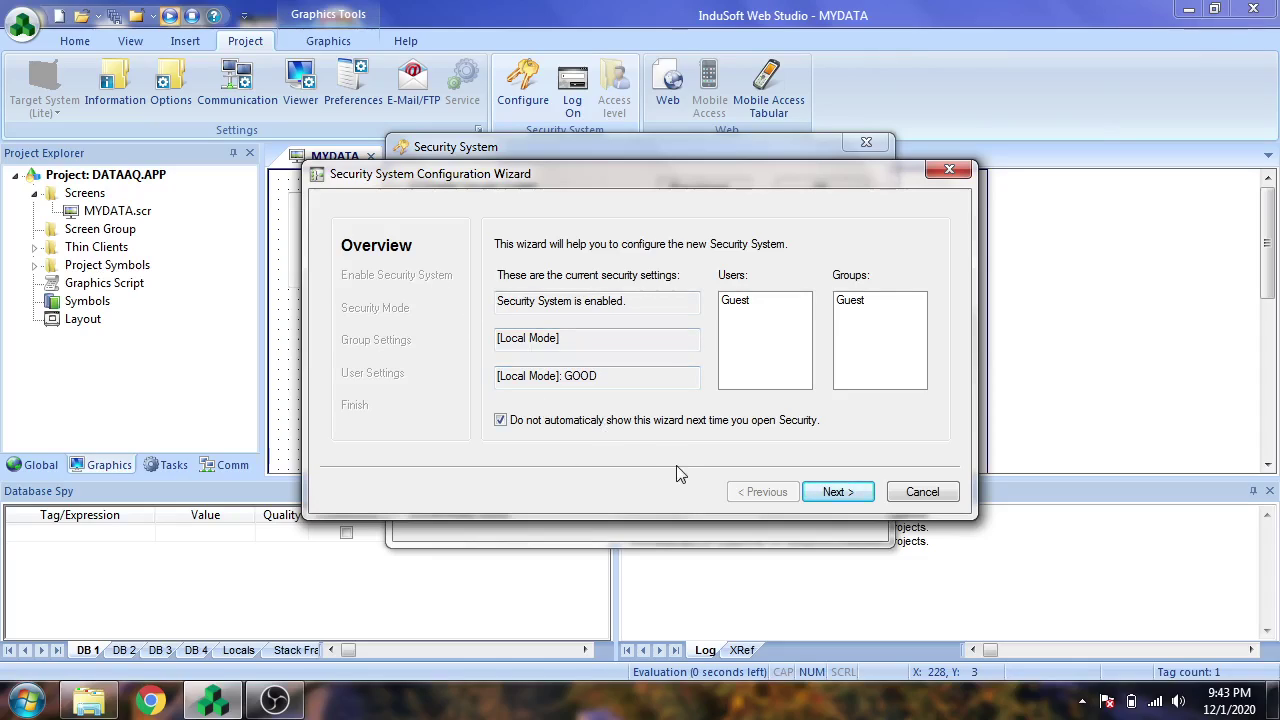
pyautogui.click(835, 491)
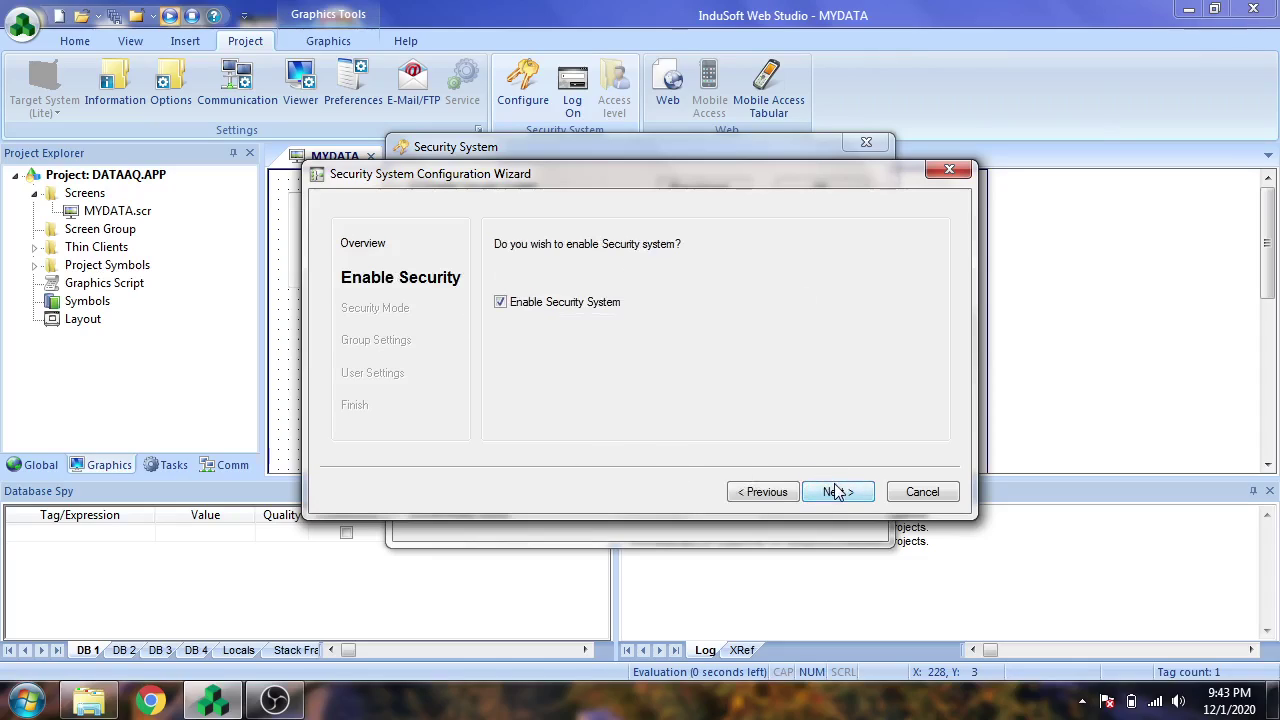
pyautogui.click(835, 491)
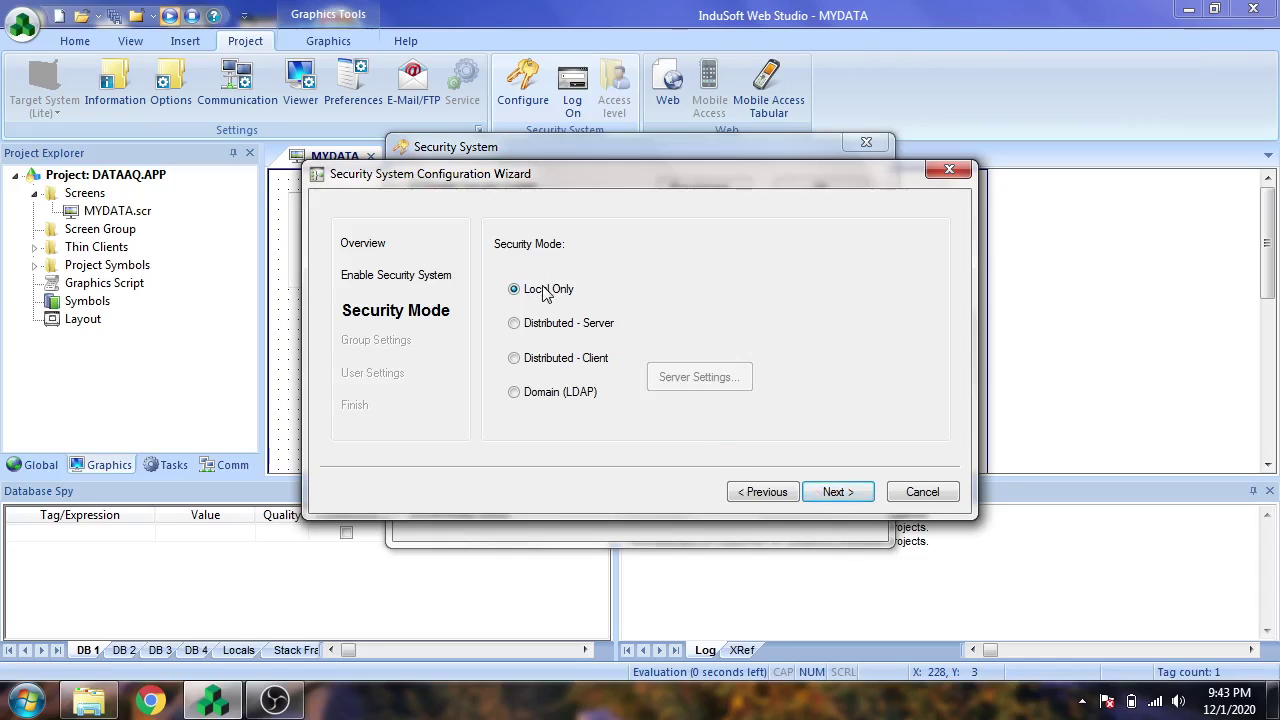
pyautogui.click(835, 491)
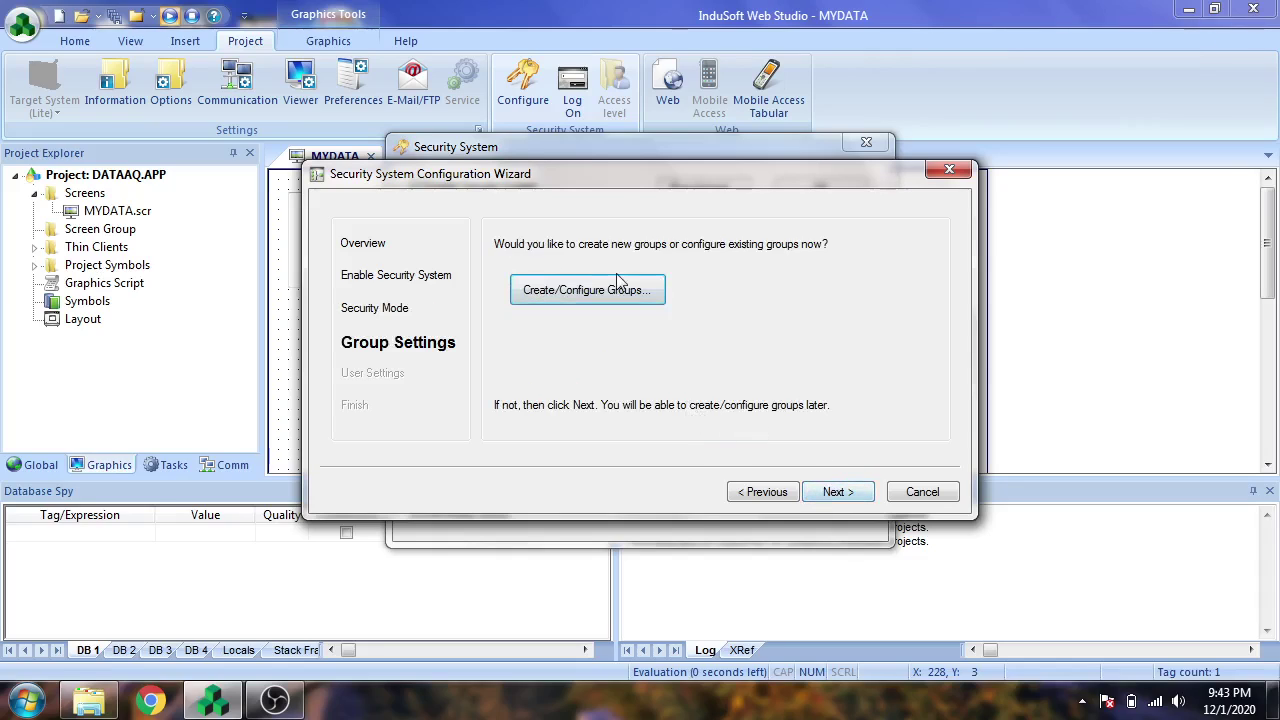
# - Create a new group account named Engineer
pyautogui.click(618, 287)
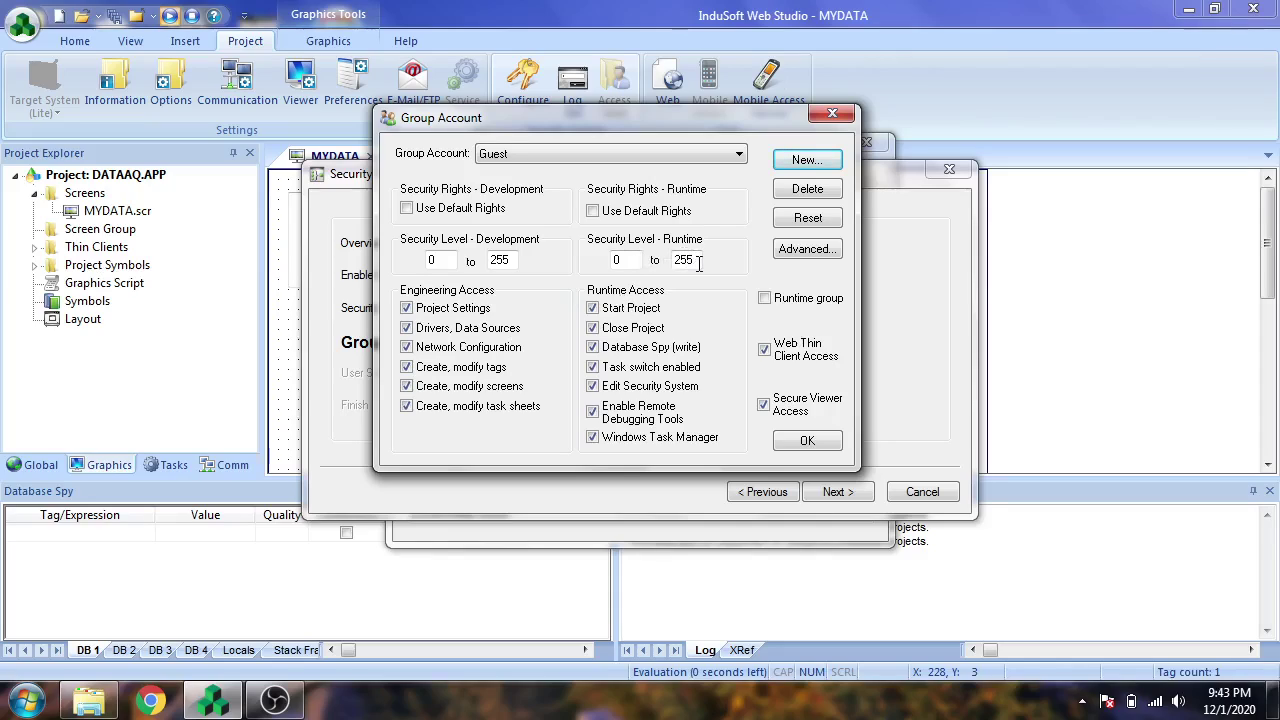
pyautogui.moveTo(698, 261); pyautogui.dragTo(681, 264)
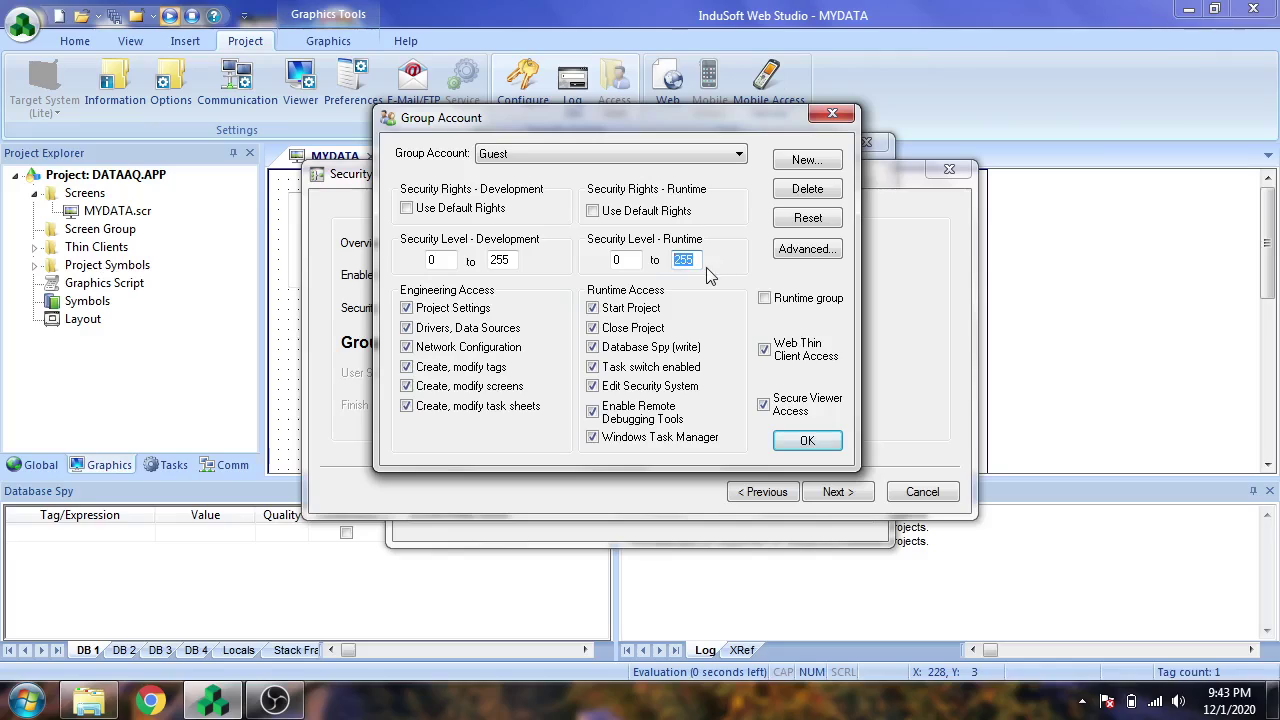
pyautogui.click(788, 162)
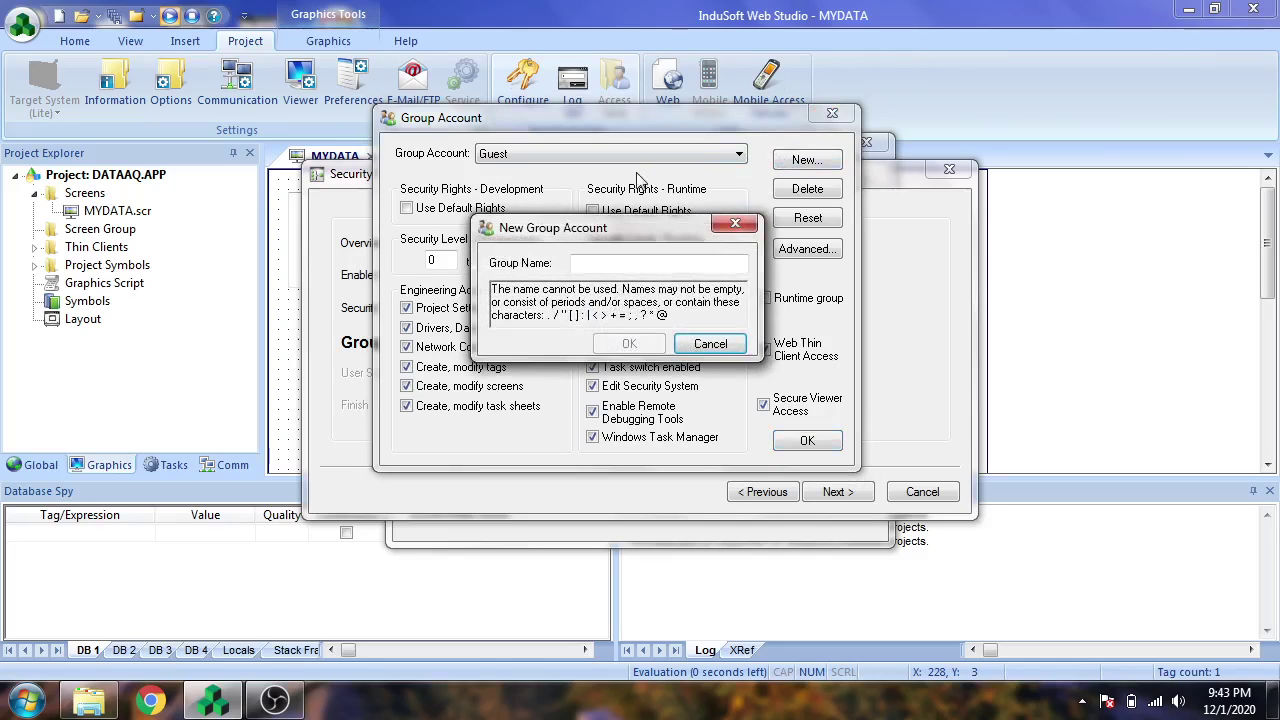
pyautogui.write('Engineer')
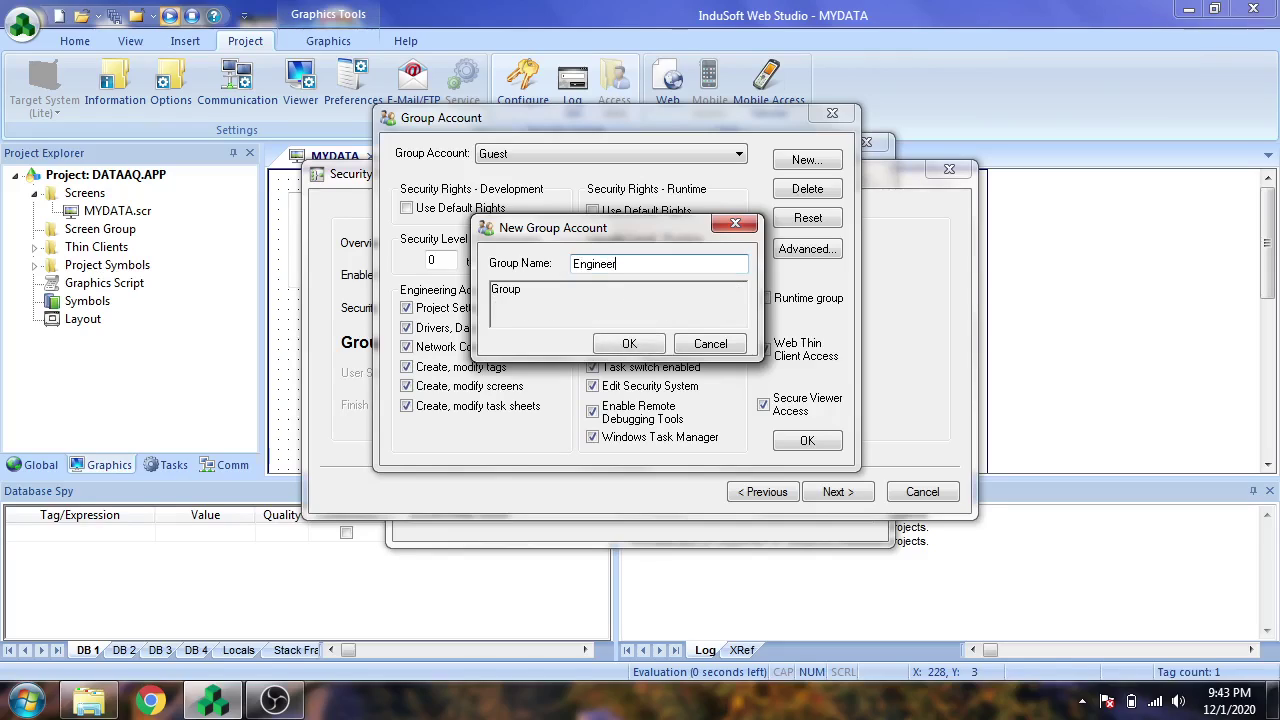
pyautogui.click(634, 343)
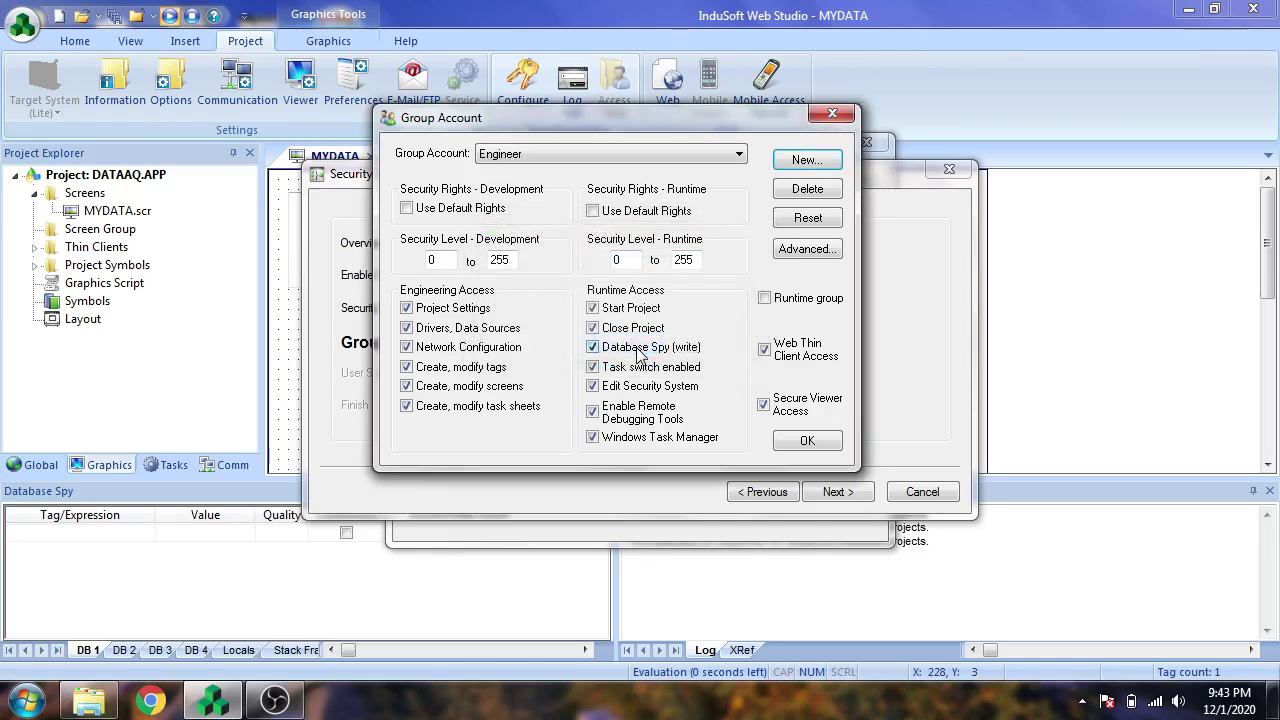
# - Set the Guest group's runtime security level range to 0–1 and save the groups
pyautogui.doubleClick(617, 260)
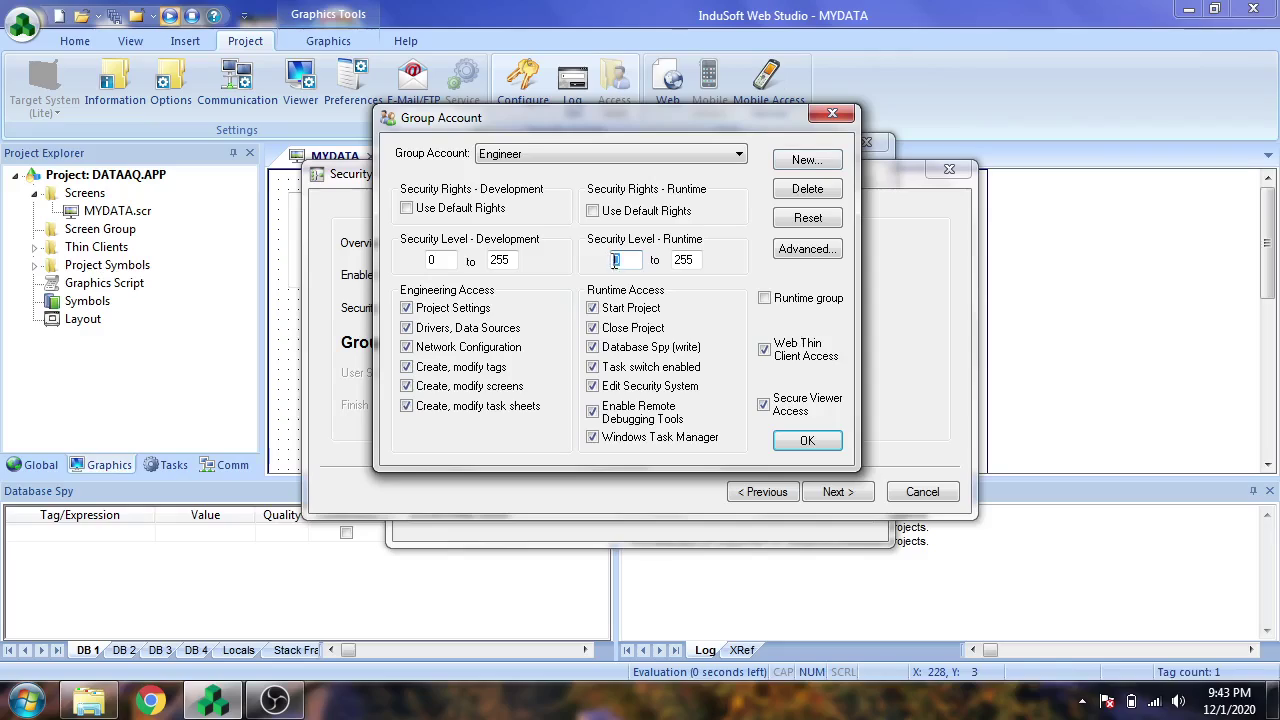
pyautogui.click(697, 260)
pyautogui.click(720, 158)
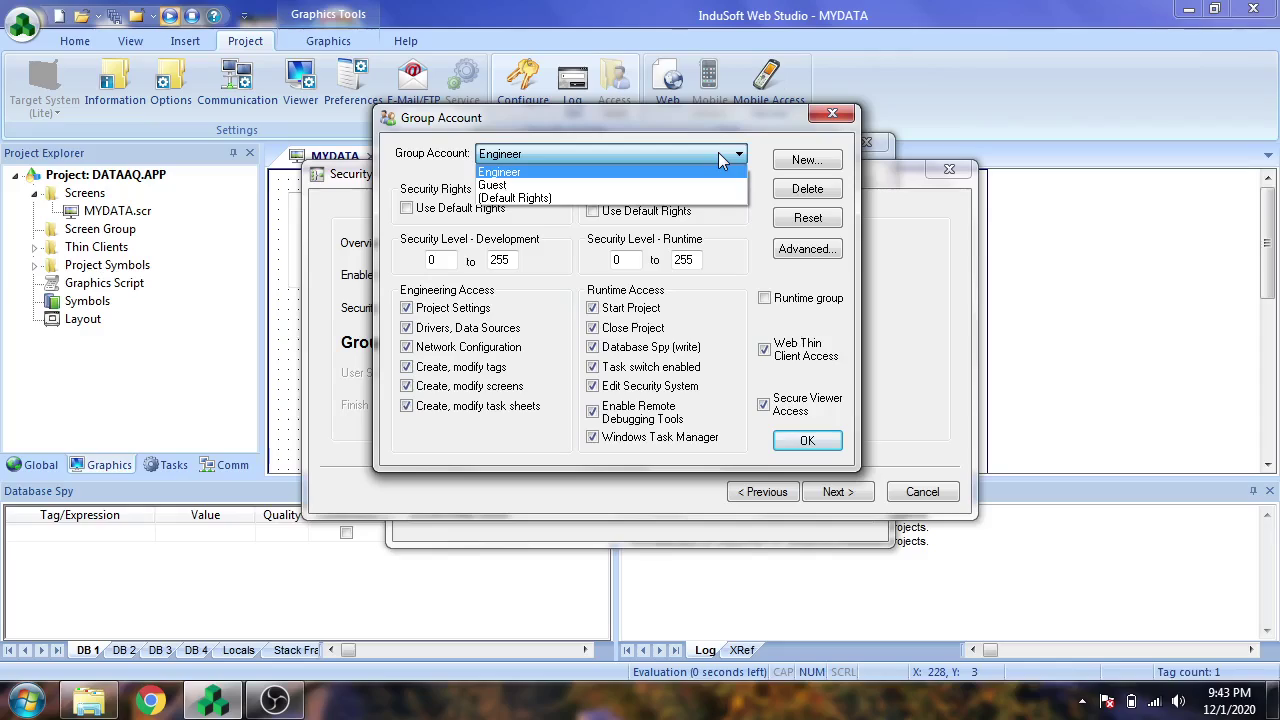
pyautogui.click(720, 158)
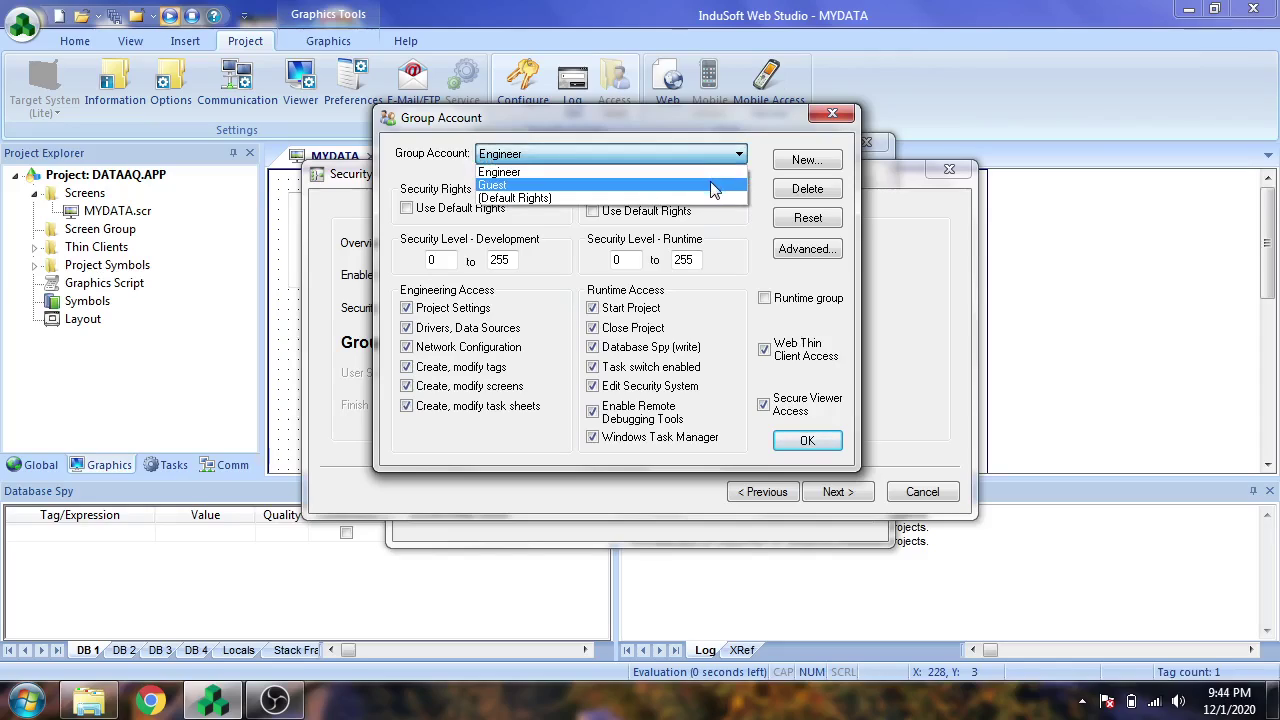
pyautogui.click(714, 186)
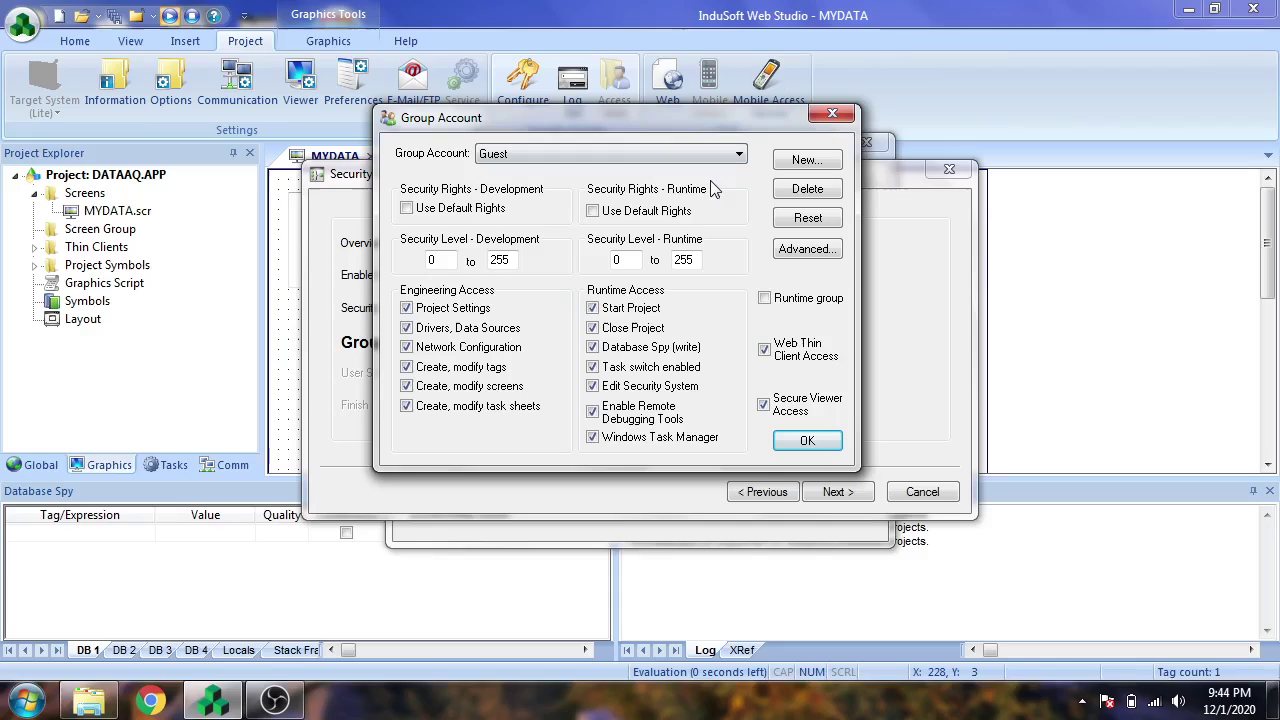
pyautogui.doubleClick(680, 261)
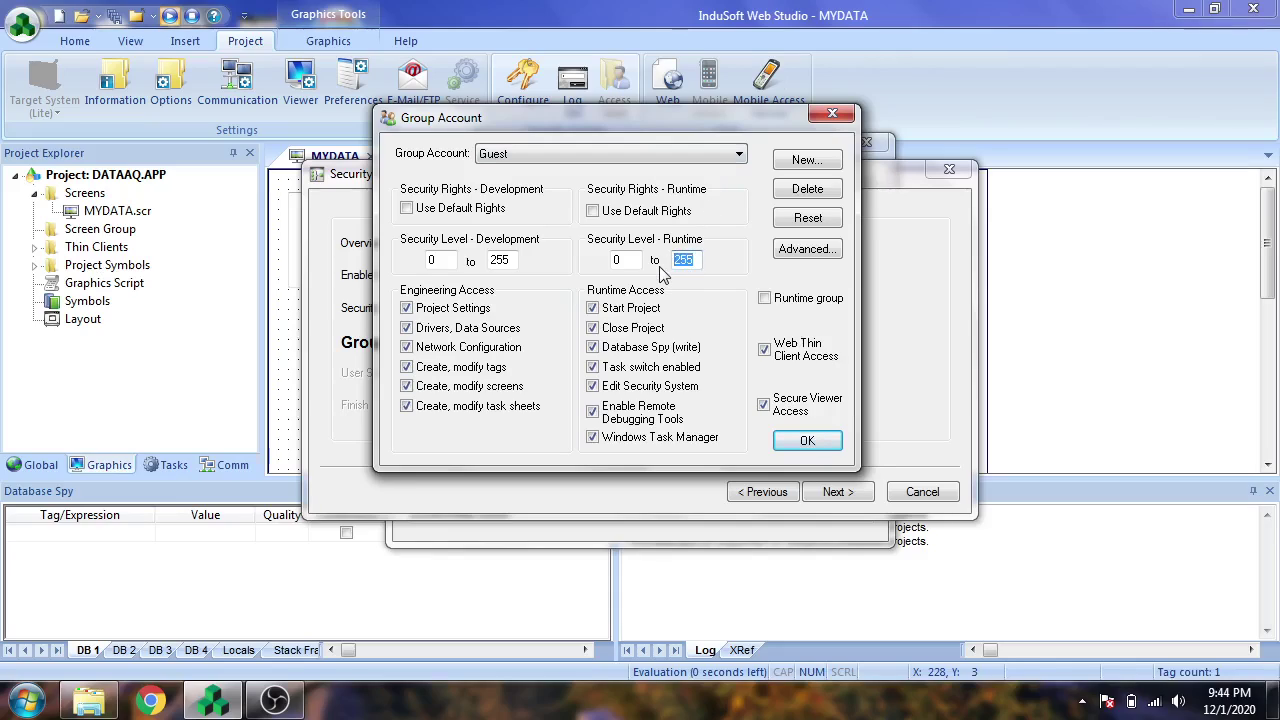
pyautogui.write('1')
pyautogui.click(806, 442)
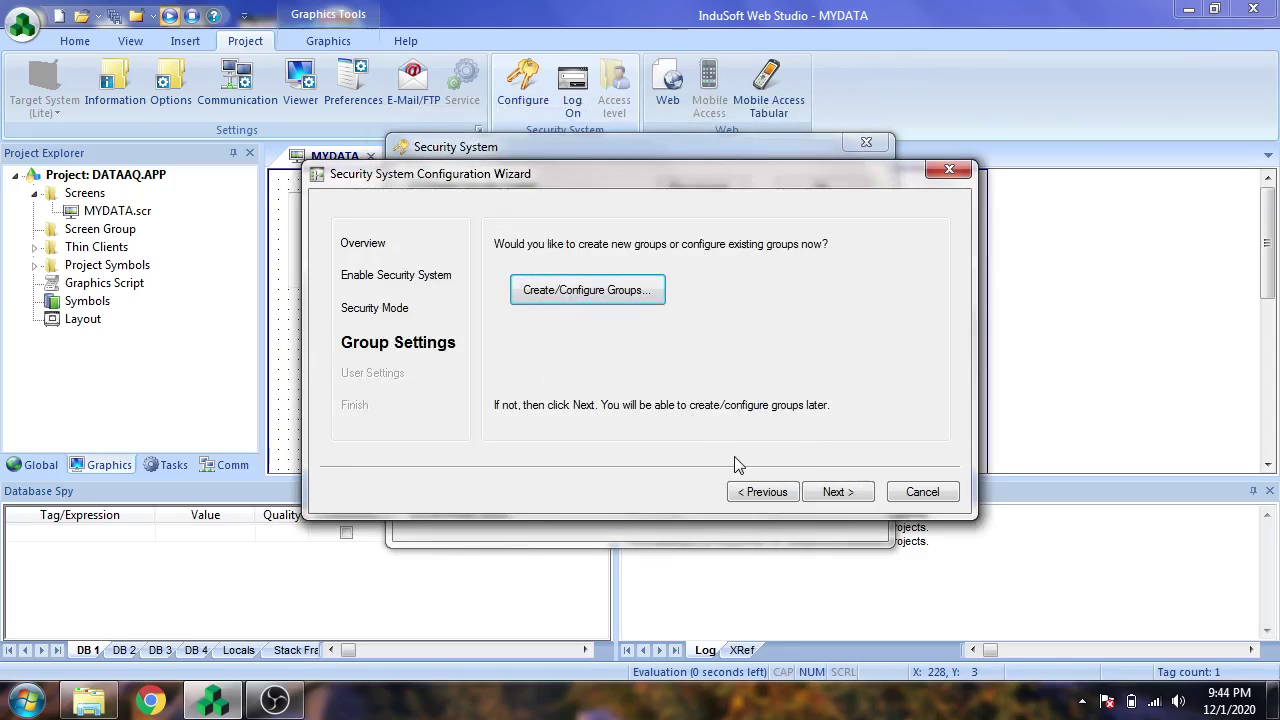
# - Advance to User Settings and review the Guest user's account settings
pyautogui.click(835, 495)
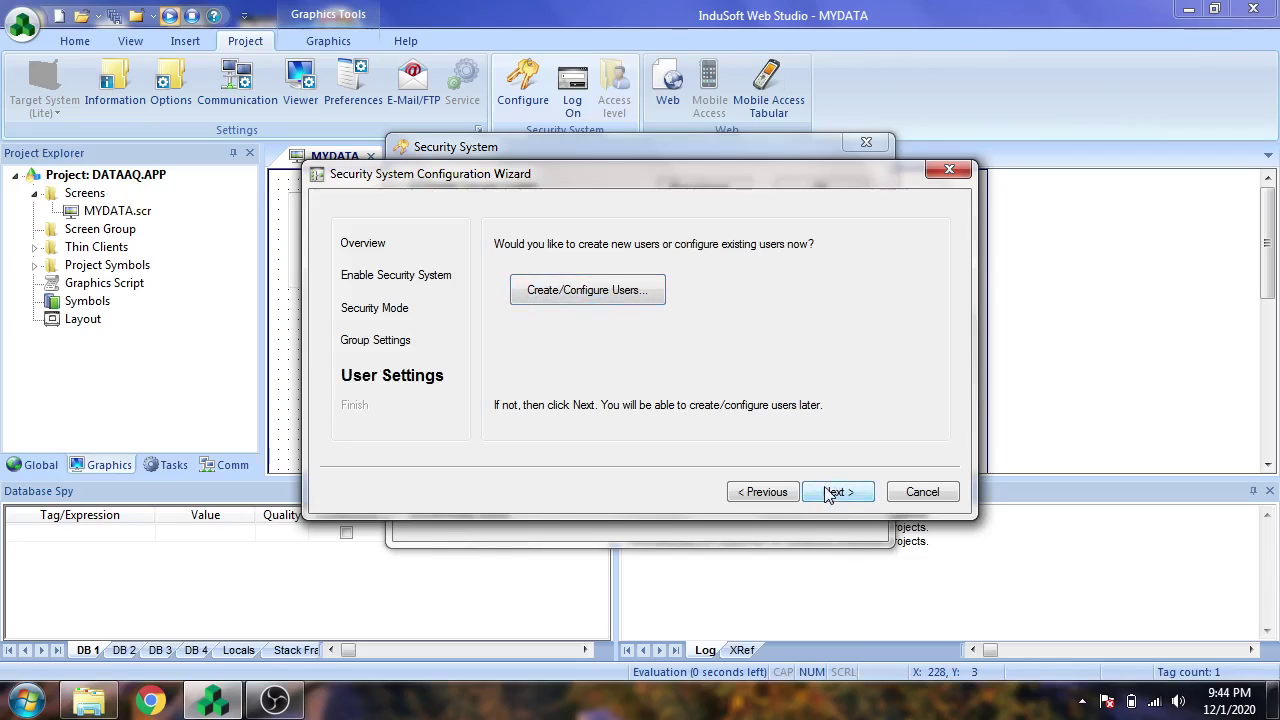
pyautogui.click(612, 298)
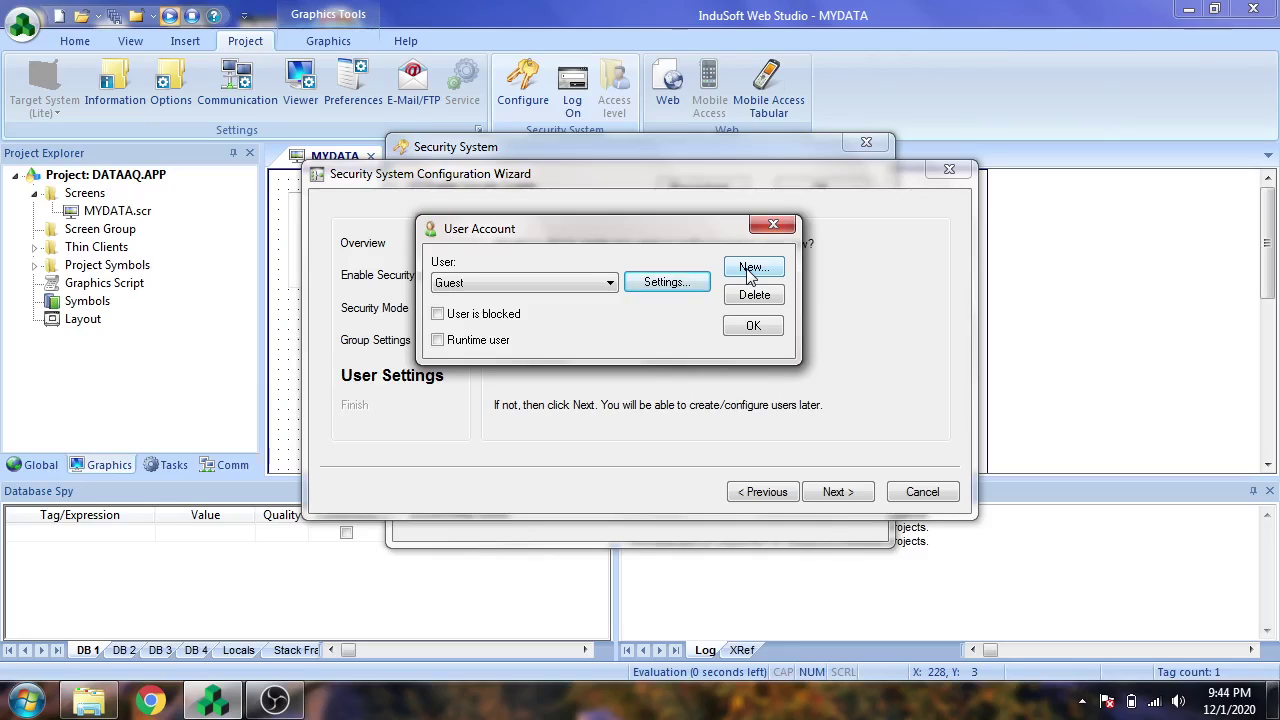
pyautogui.click(645, 284)
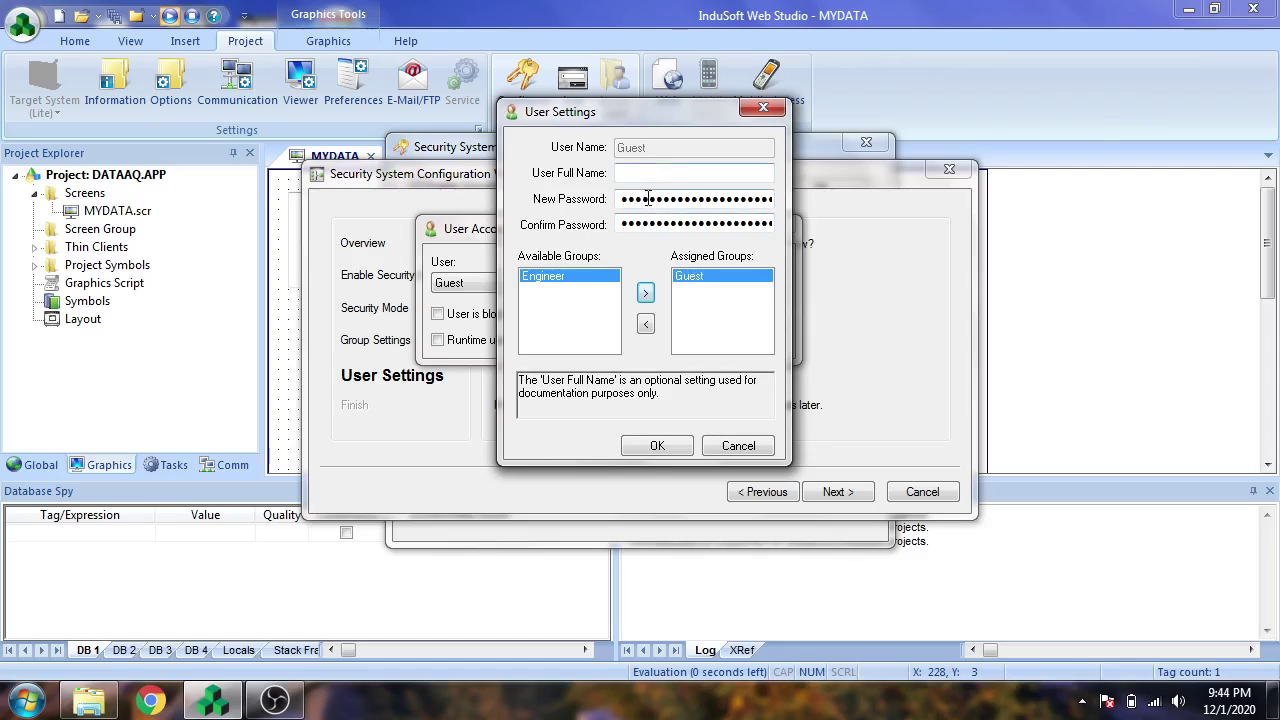
pyautogui.click(660, 444)
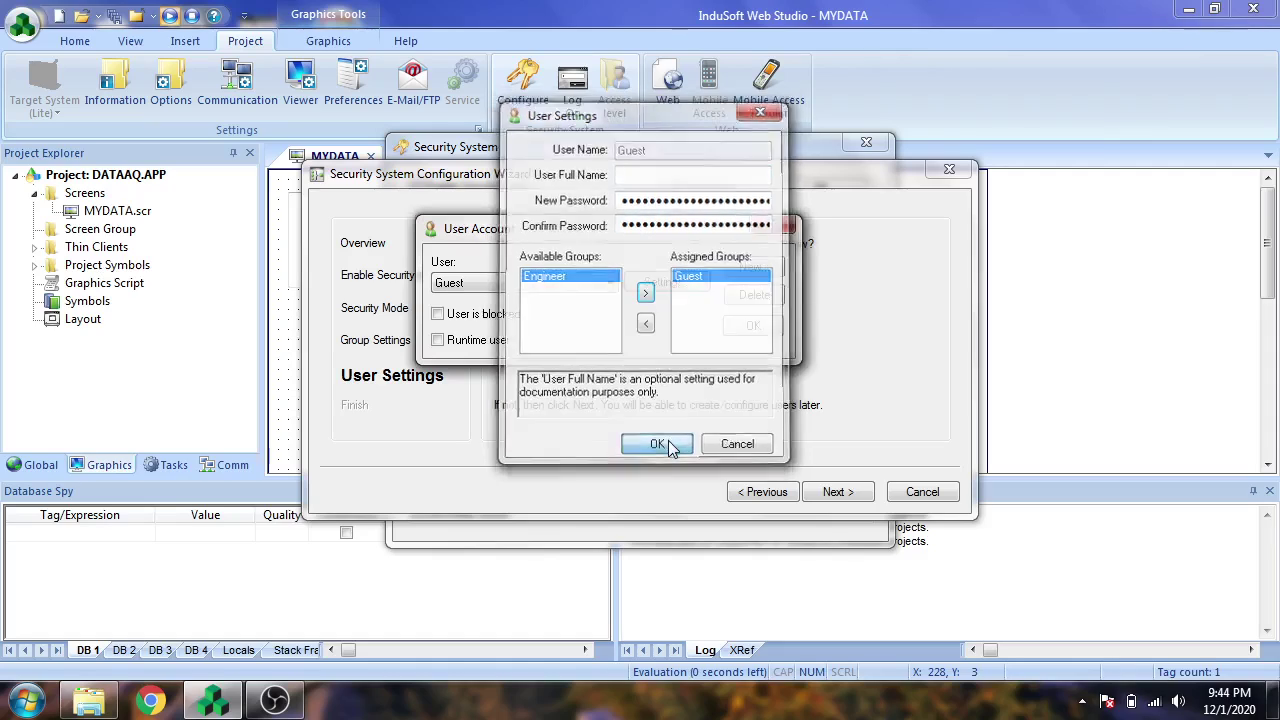
# - Create user admin with a password, assigned to the Engineer group
pyautogui.click(740, 276)
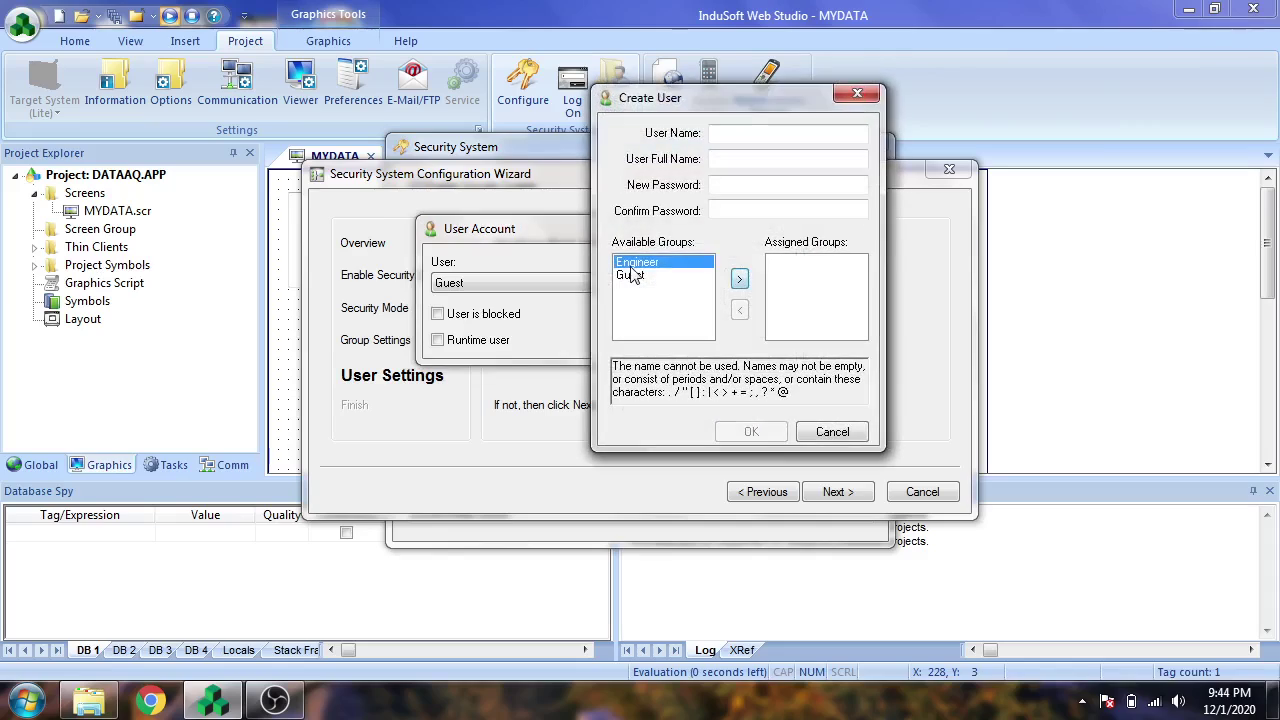
pyautogui.click(714, 130)
pyautogui.write('a')
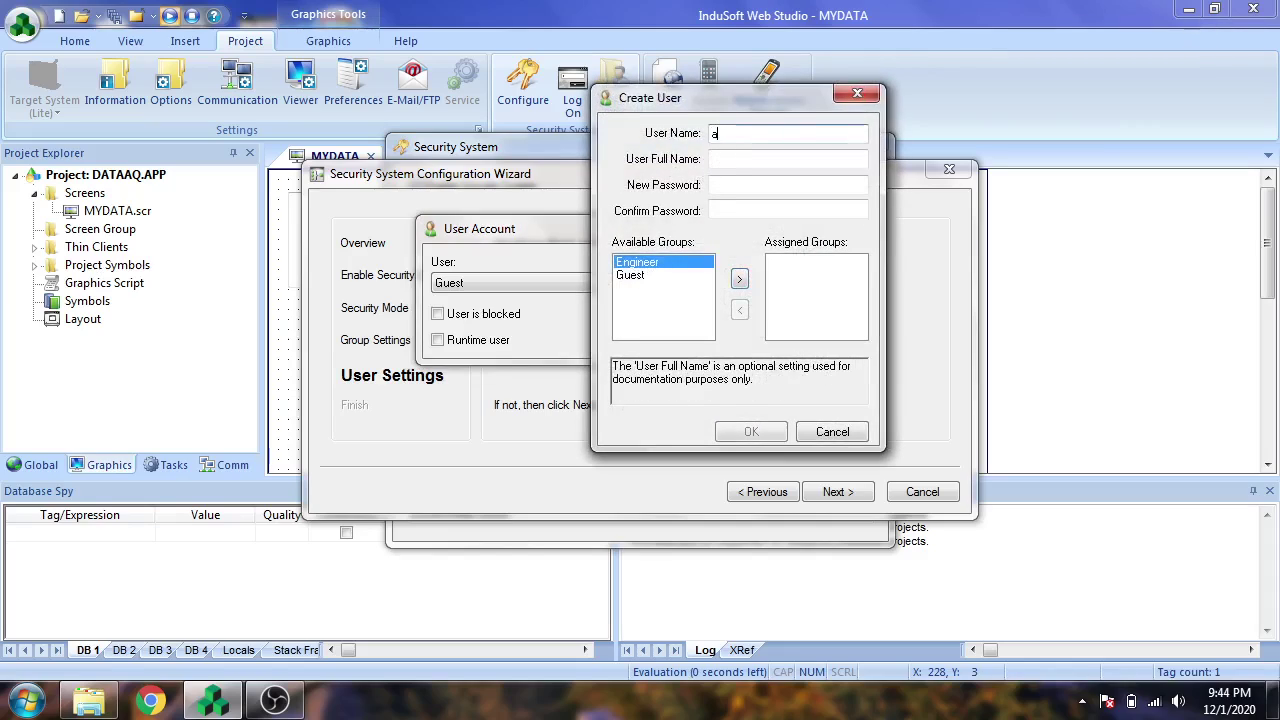
pyautogui.write('dmin')
pyautogui.press('Tab')
pyautogui.press('Tab')
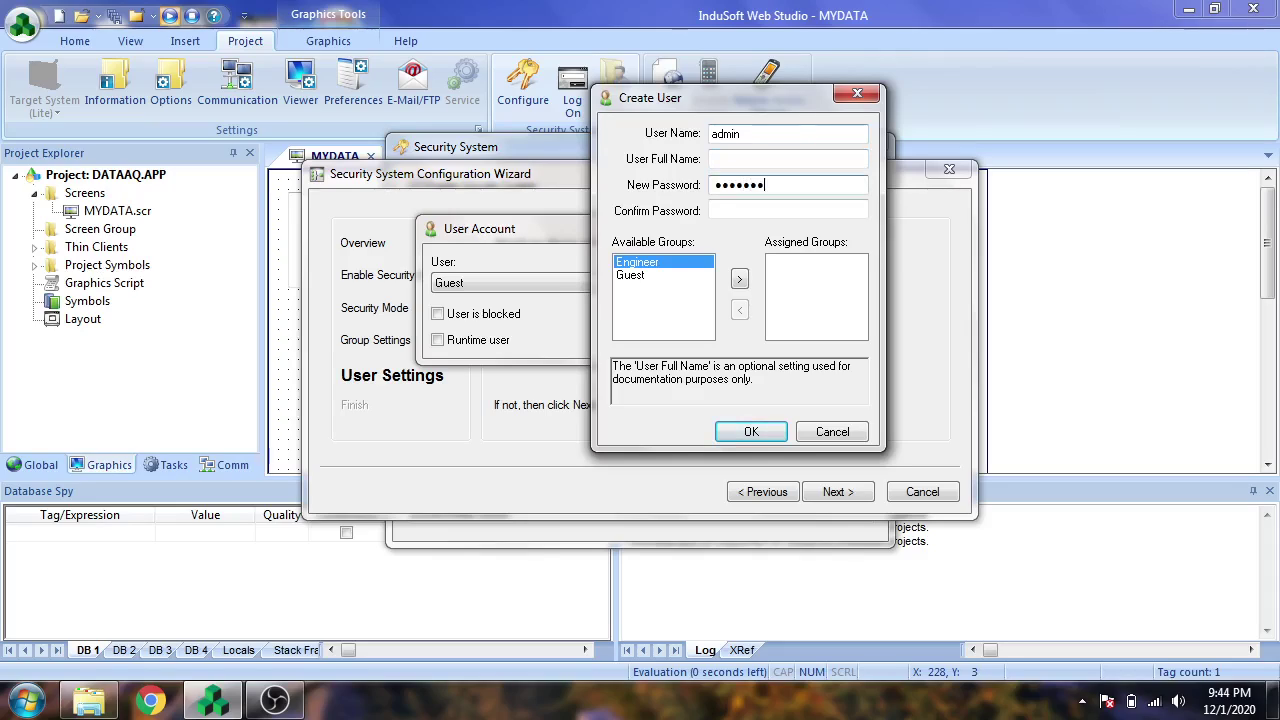
pyautogui.press('Tab')
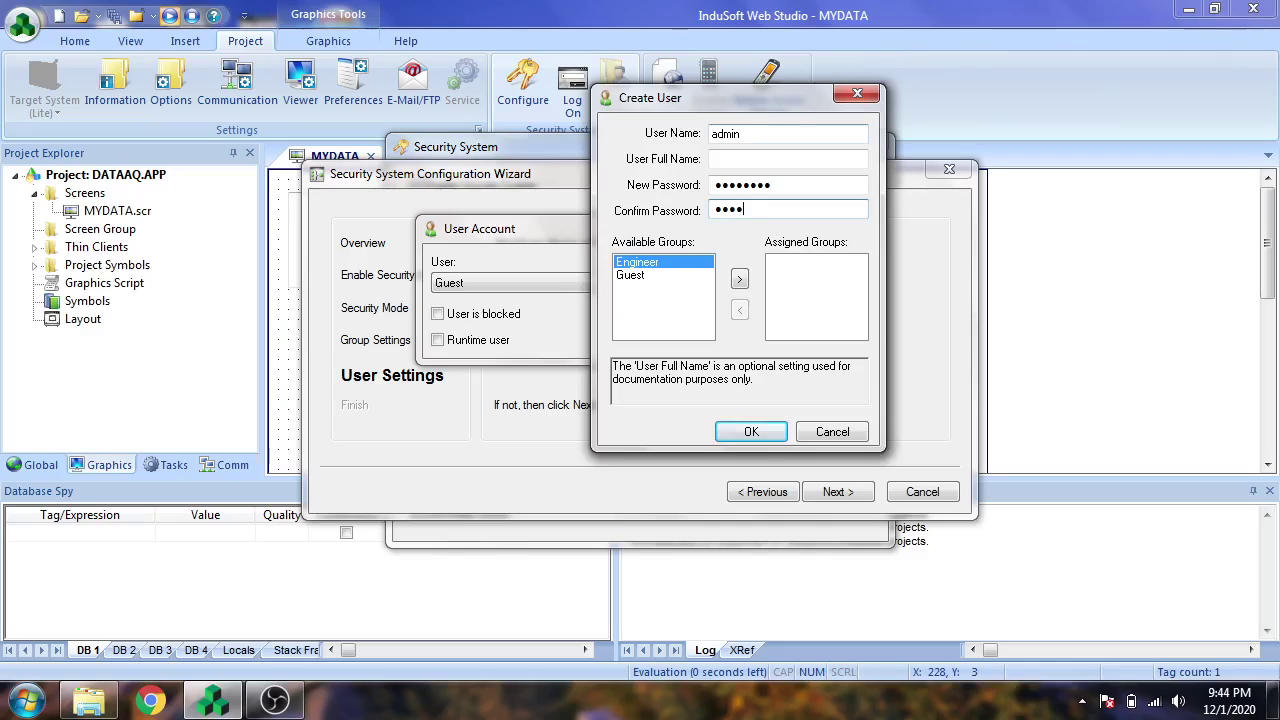
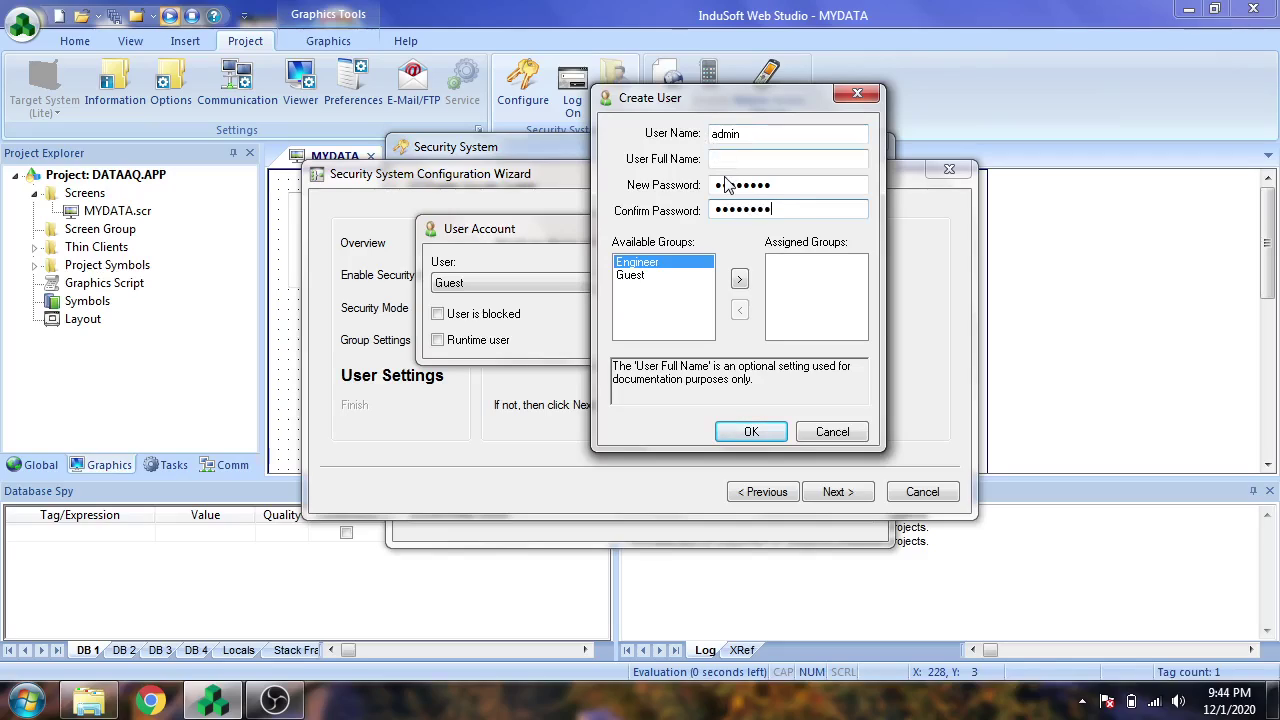
pyautogui.click(740, 281)
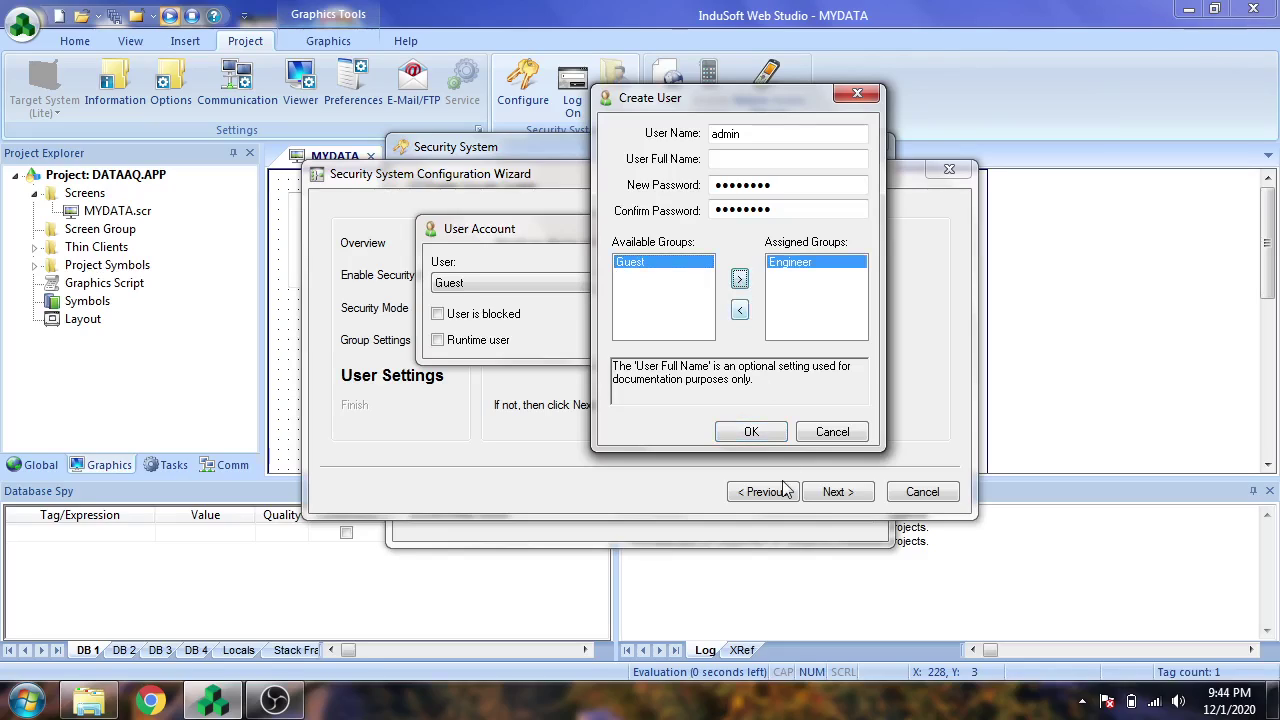
pyautogui.click(731, 424)
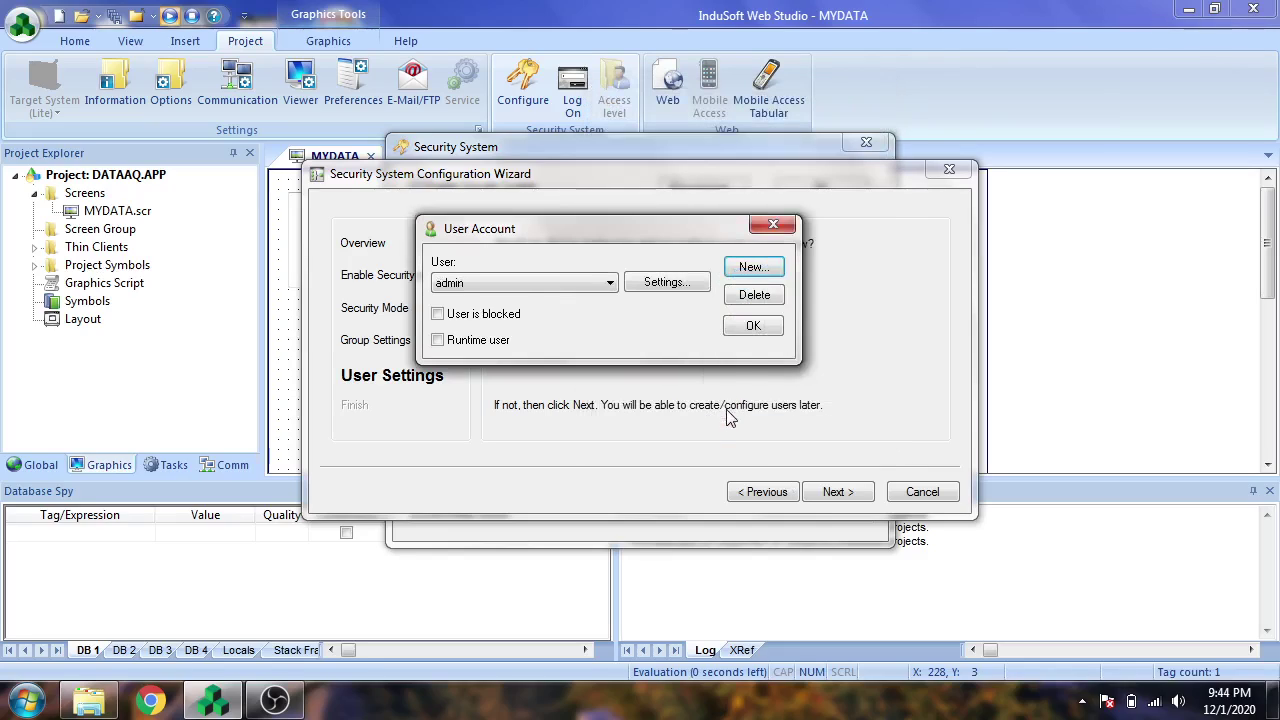
# - Close the user accounts and finish the security wizard
pyautogui.click(754, 328)
pyautogui.click(836, 491)
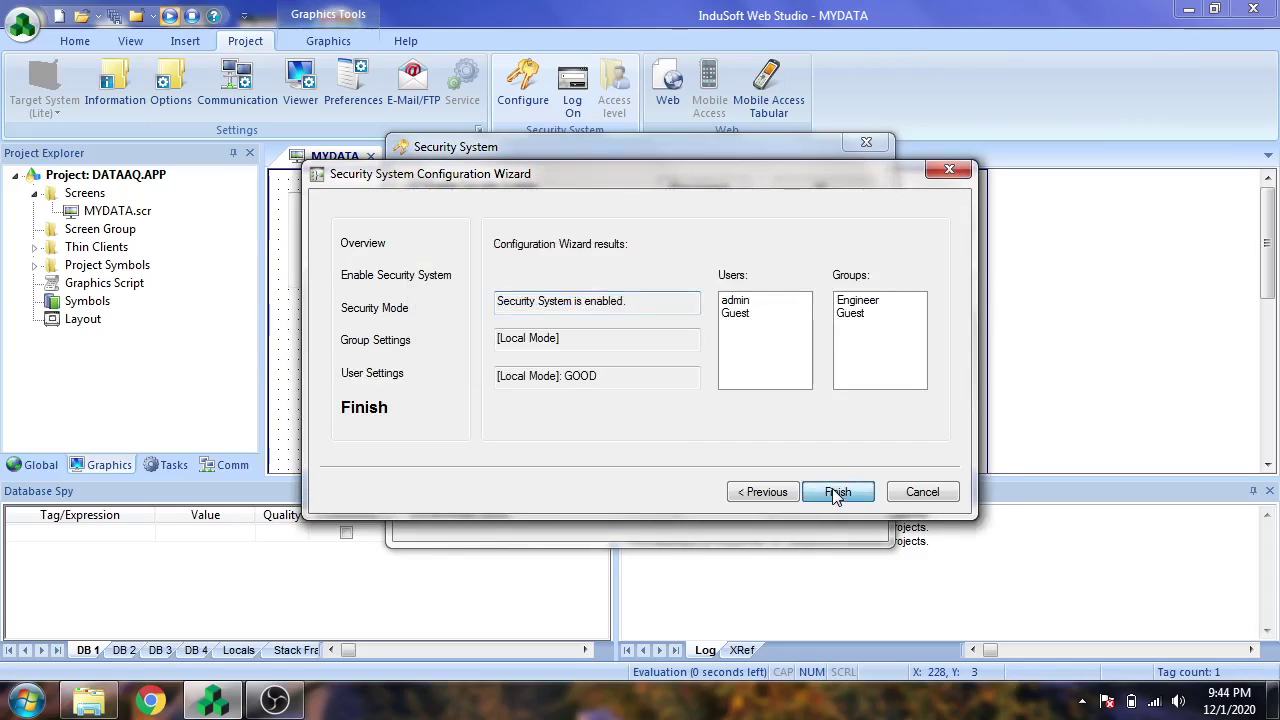
pyautogui.click(838, 491)
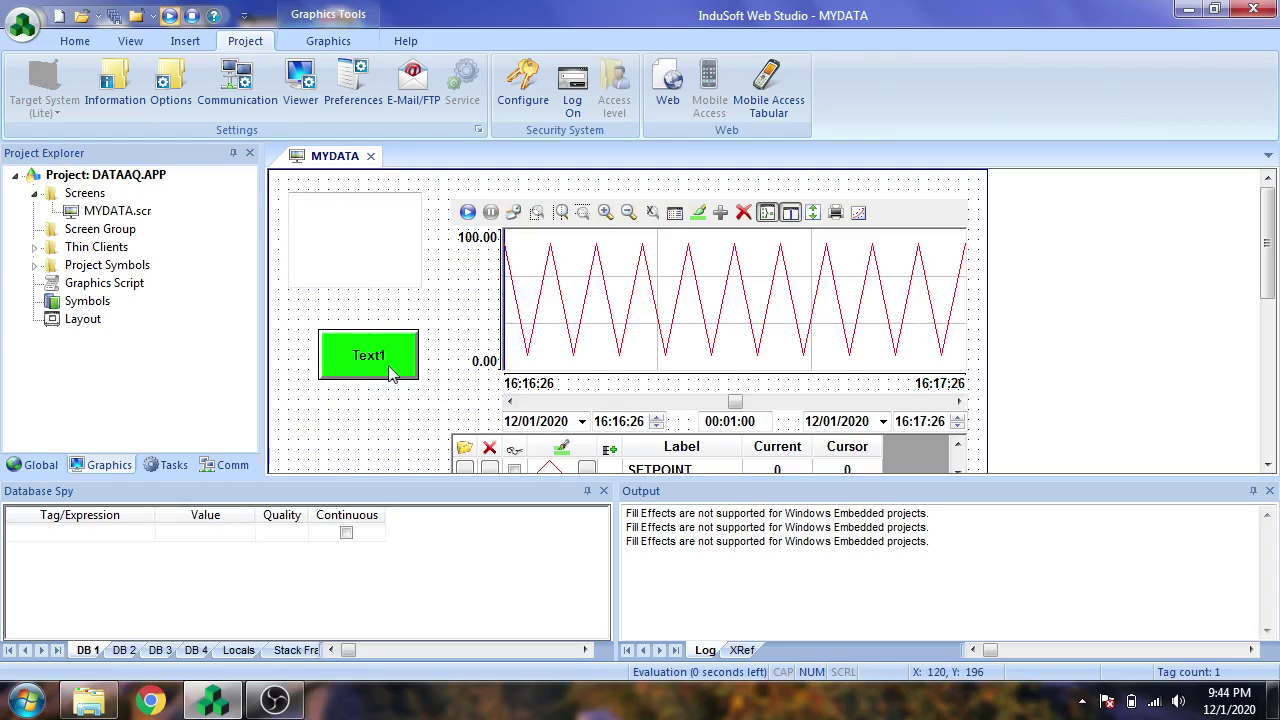
# - Give the green Text1 pushbutton security level 1
pyautogui.doubleClick(390, 368)
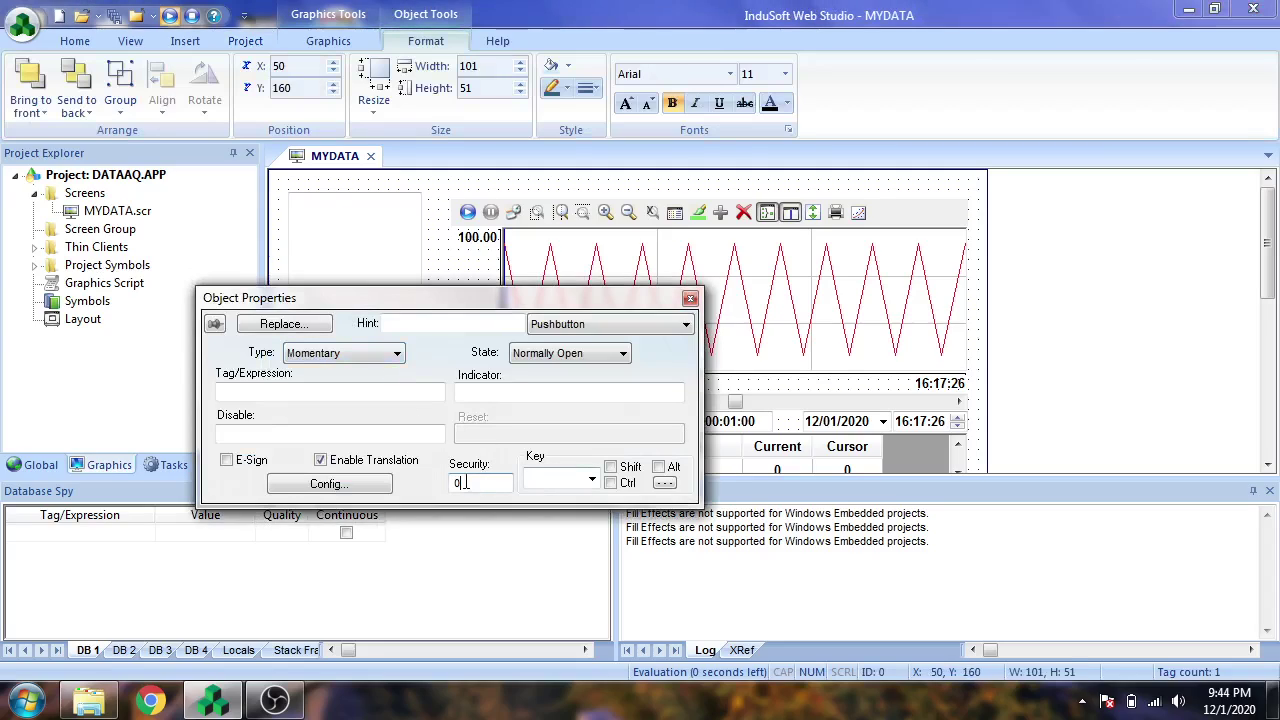
pyautogui.moveTo(495, 484); pyautogui.dragTo(448, 494)
pyautogui.write('1')
pyautogui.click(690, 299)
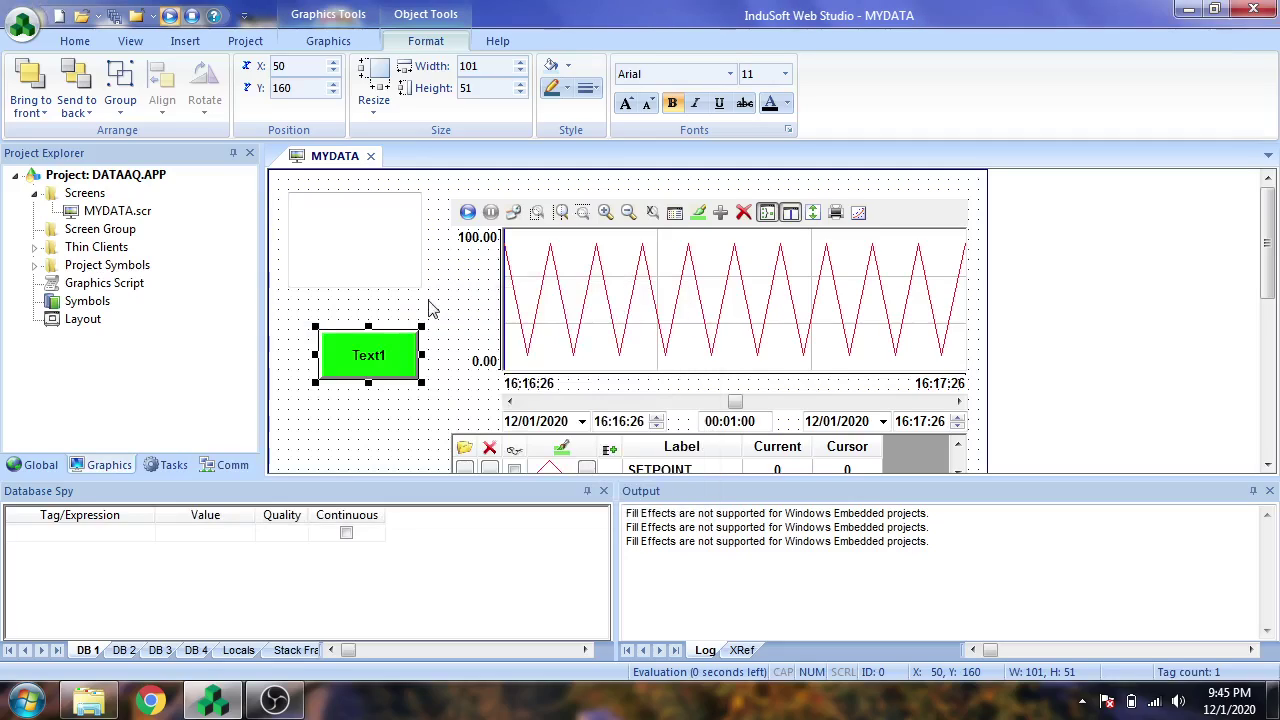
# - Give the top-left text box security level 2
pyautogui.doubleClick(391, 263)
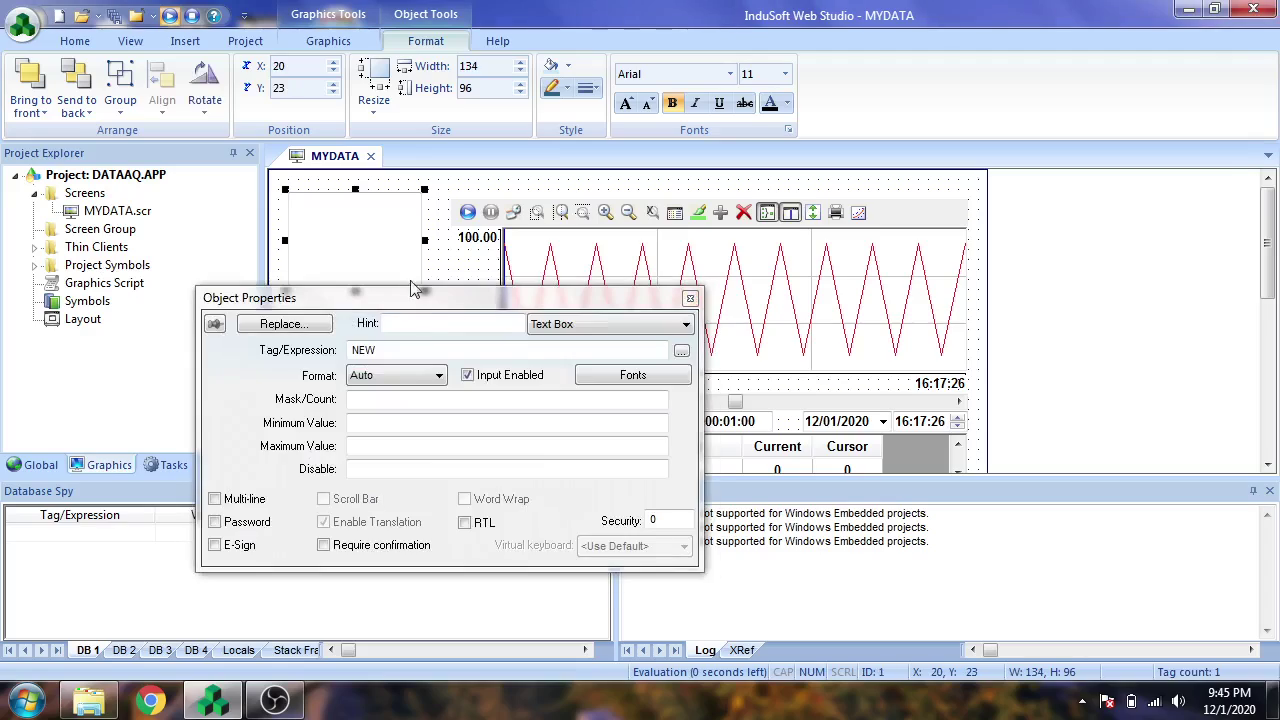
pyautogui.doubleClick(662, 519)
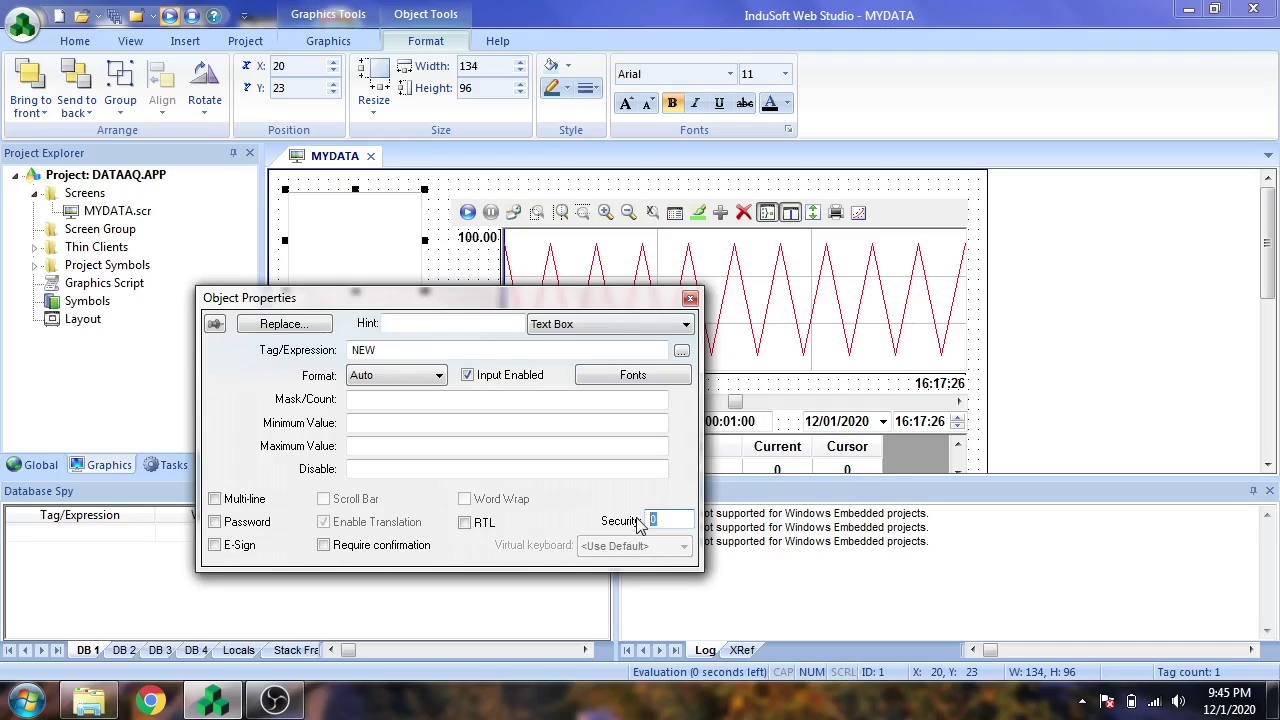
pyautogui.write('2')
pyautogui.click(689, 301)
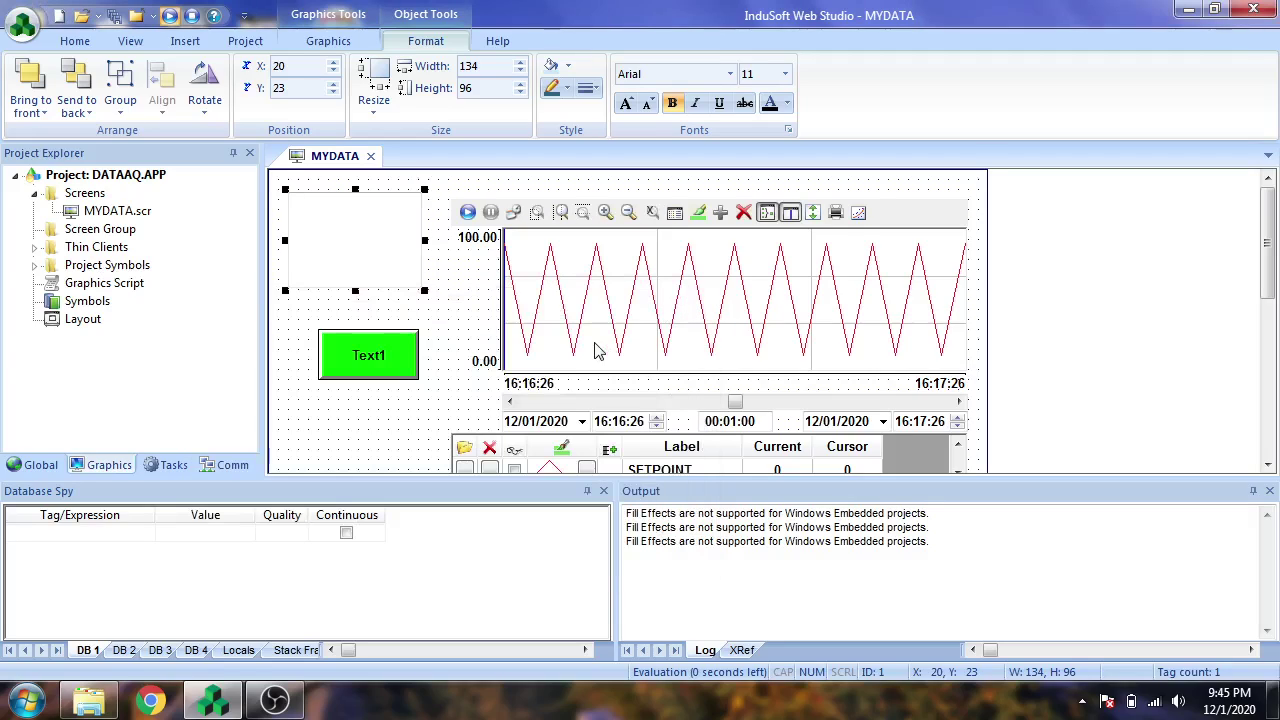
# - Reopen the text box and Text1 properties to verify their security levels
pyautogui.click(465, 320)
pyautogui.doubleClick(378, 244)
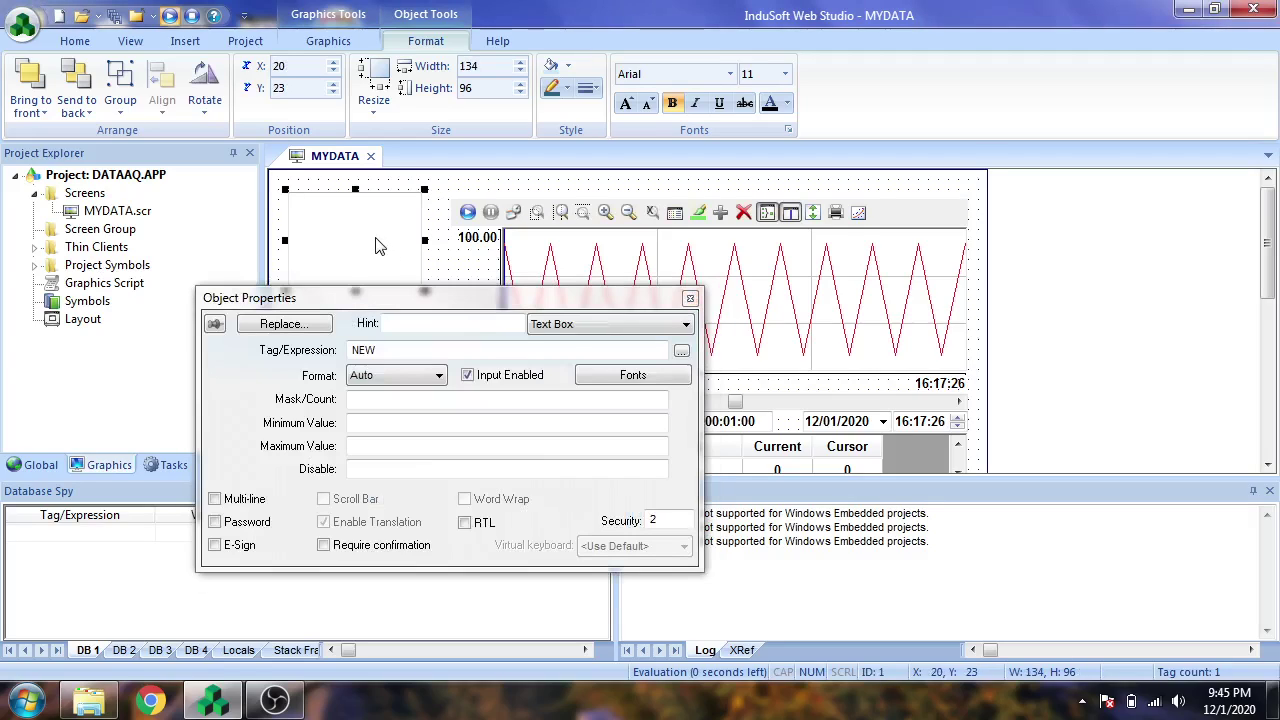
pyautogui.click(689, 300)
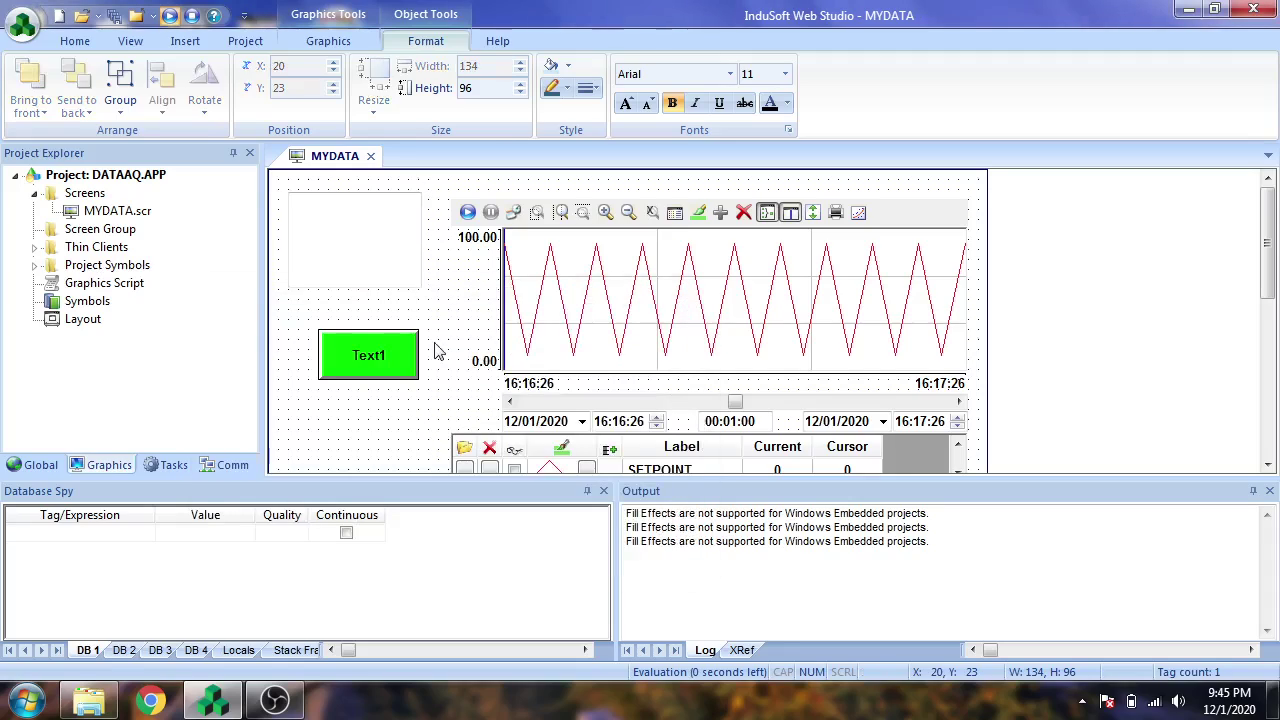
pyautogui.doubleClick(388, 354)
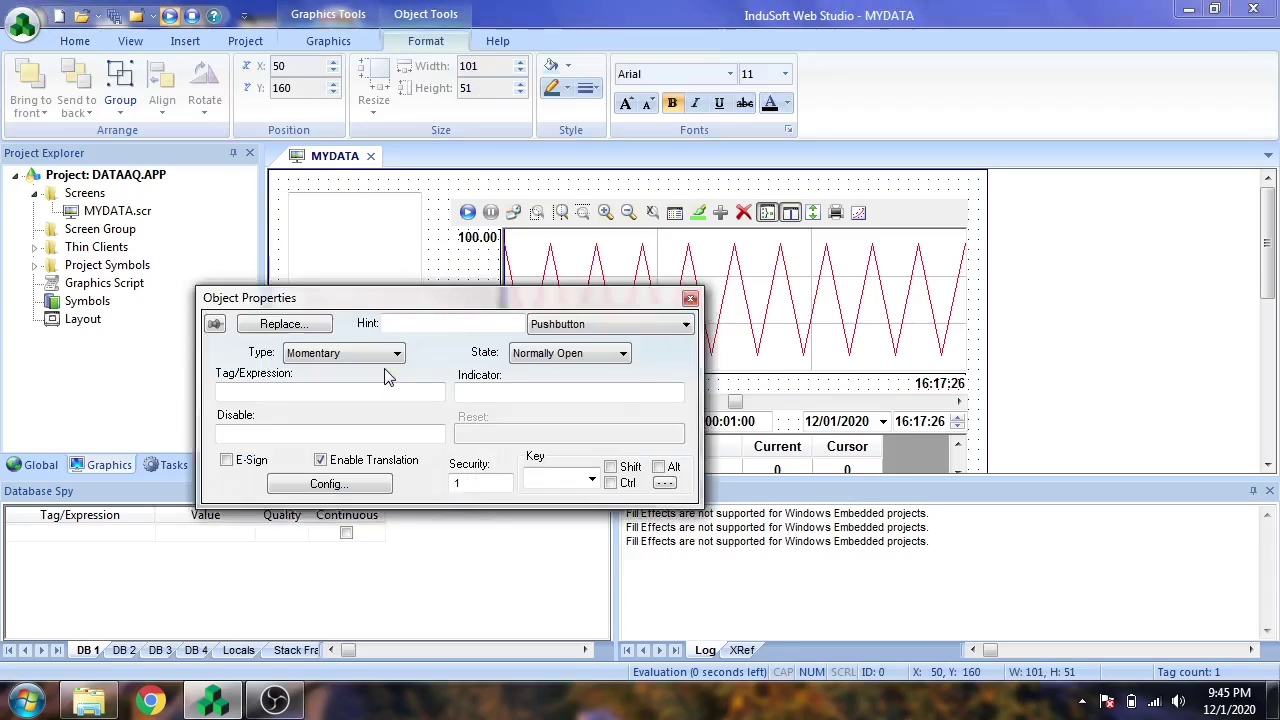
pyautogui.click(692, 300)
# - Set the screen's Security Level to 0 in Screen Attributes
pyautogui.rightClick(448, 321)
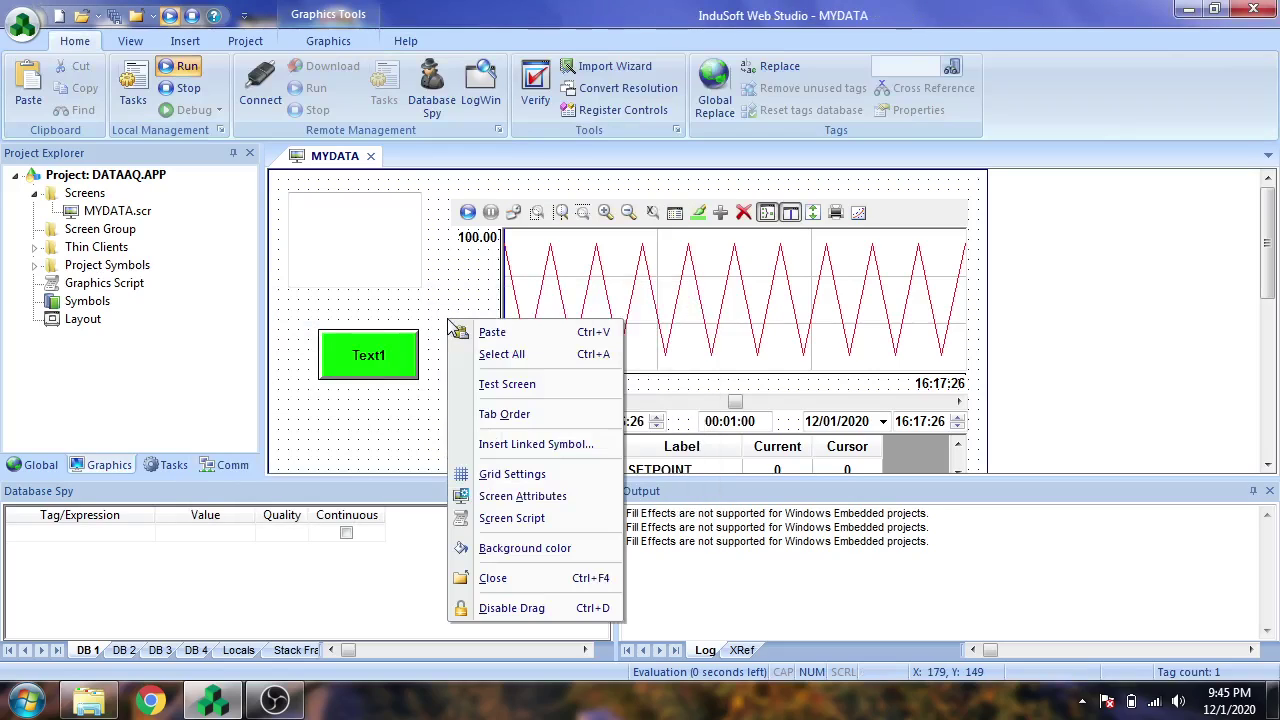
pyautogui.click(522, 497)
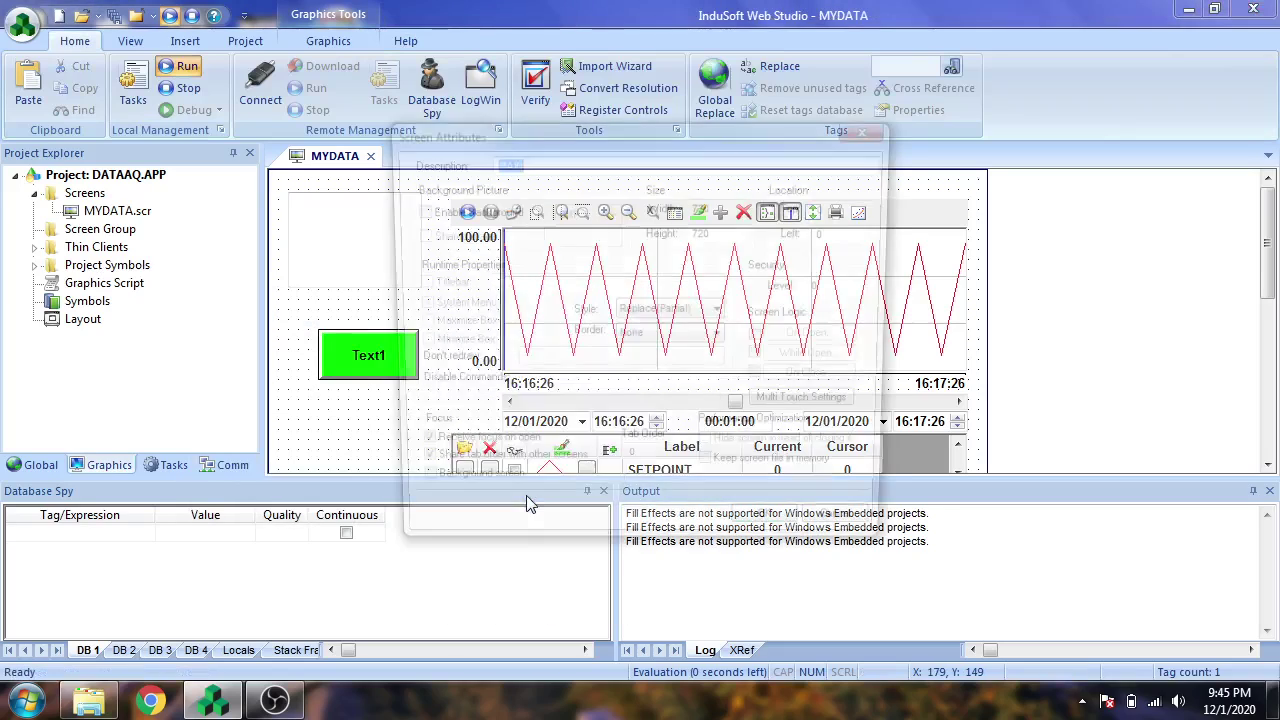
pyautogui.doubleClick(838, 287)
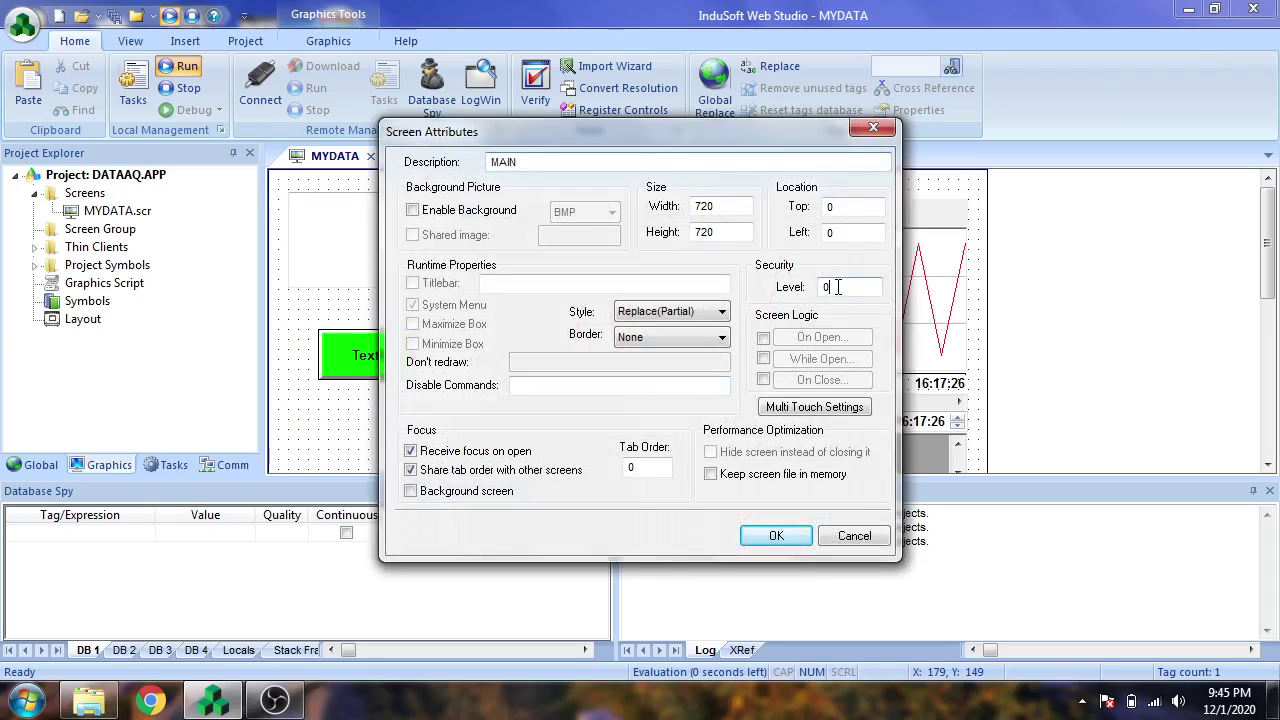
pyautogui.write('1')
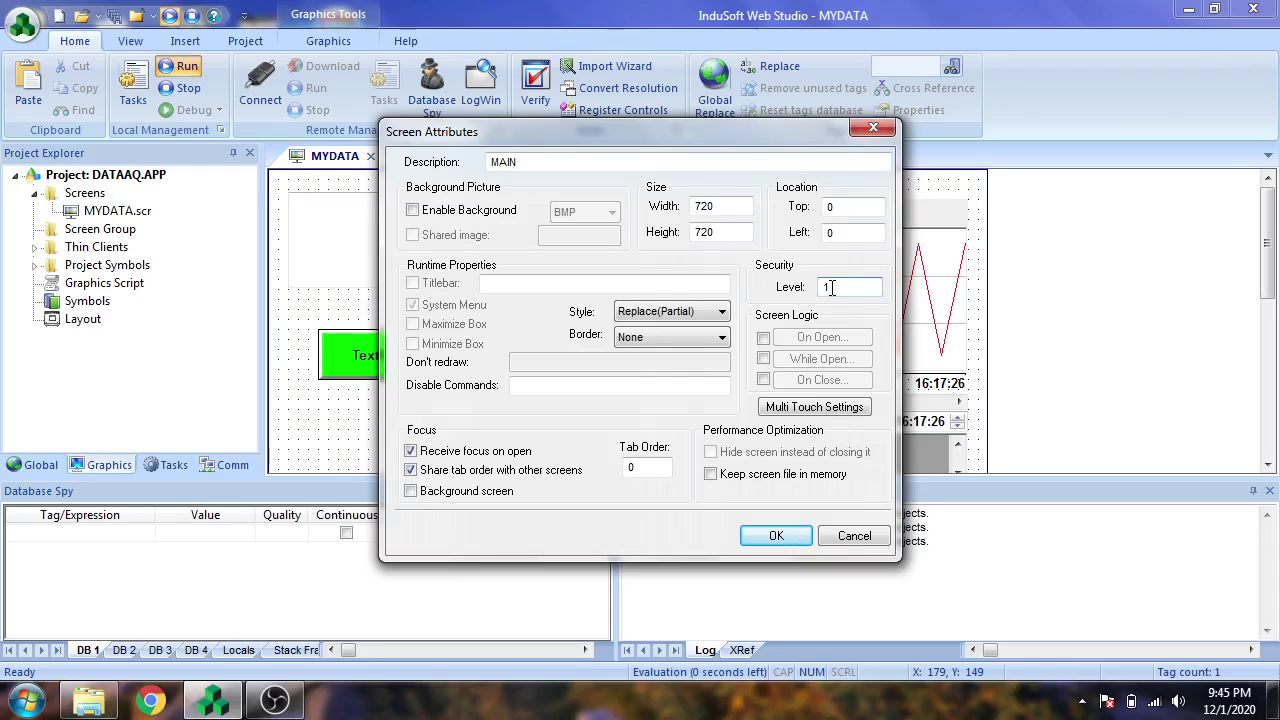
pyautogui.write('2')
pyautogui.write('0')
pyautogui.click(776, 536)
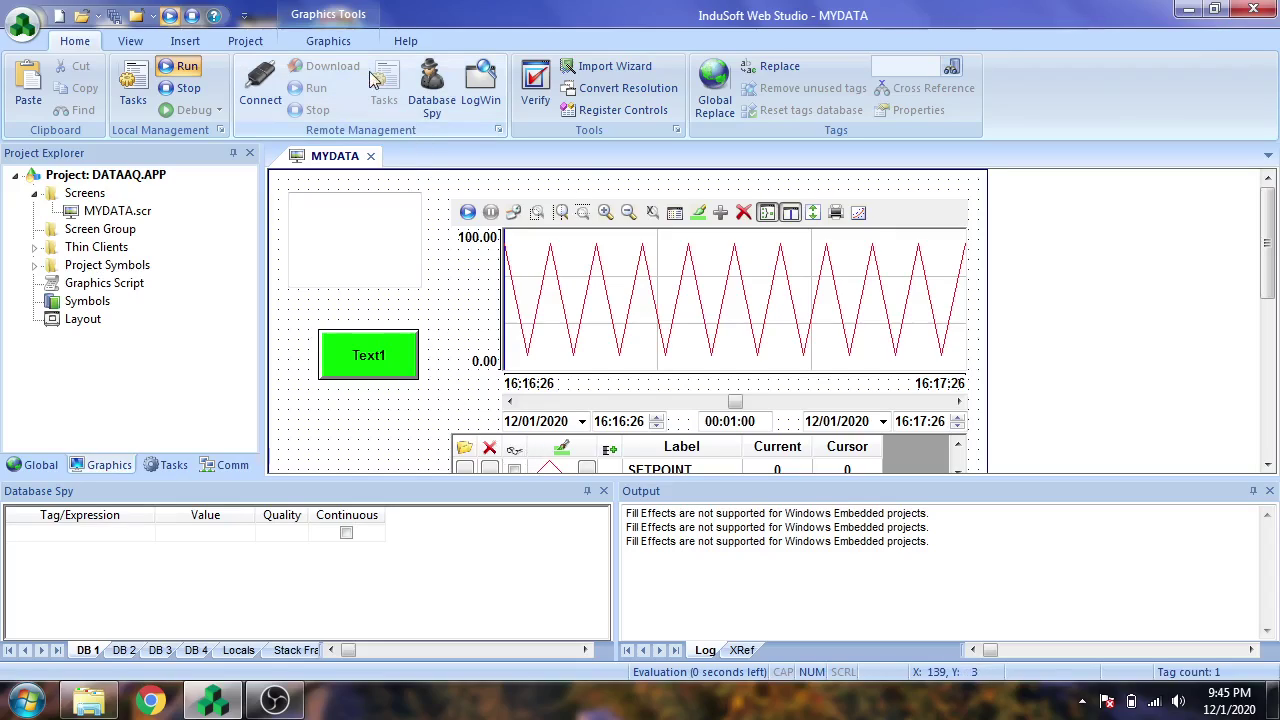
# - Place the lock-icon button_logon01 Log On symbol on MYDATA below Text1
pyautogui.click(323, 48)
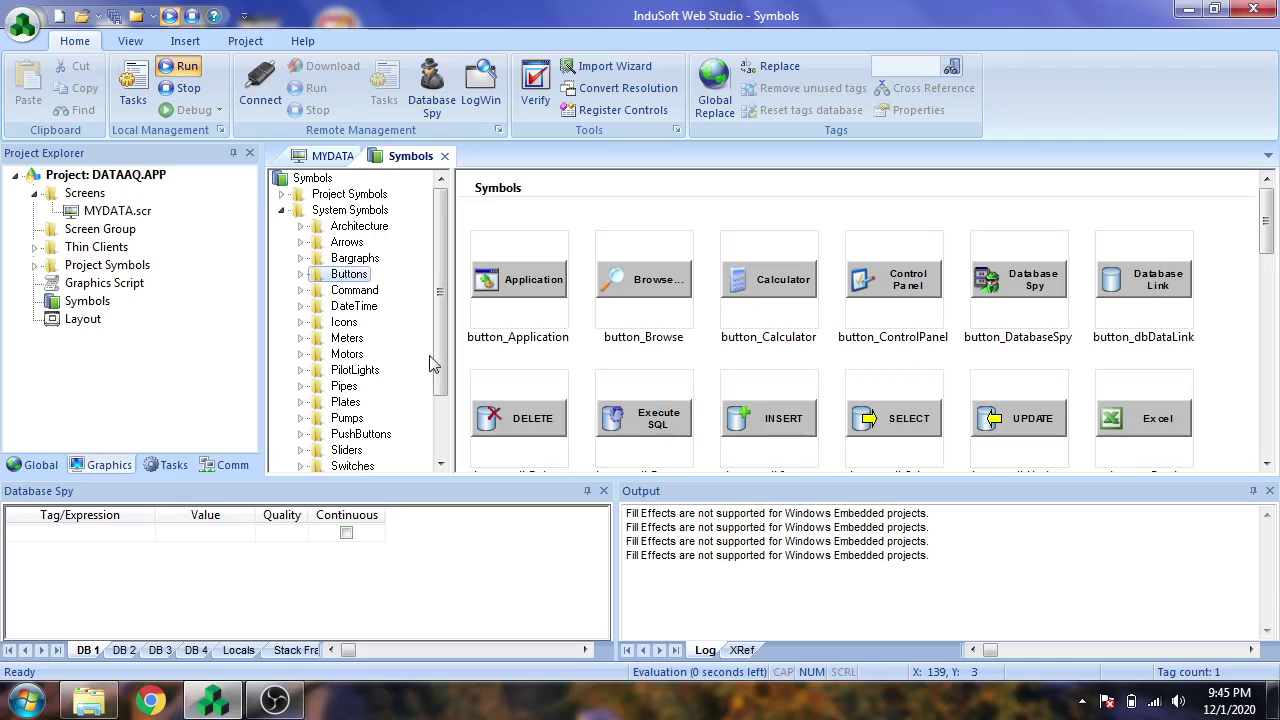
pyautogui.moveTo(1266, 215); pyautogui.dragTo(1268, 292)
pyautogui.click(1012, 215)
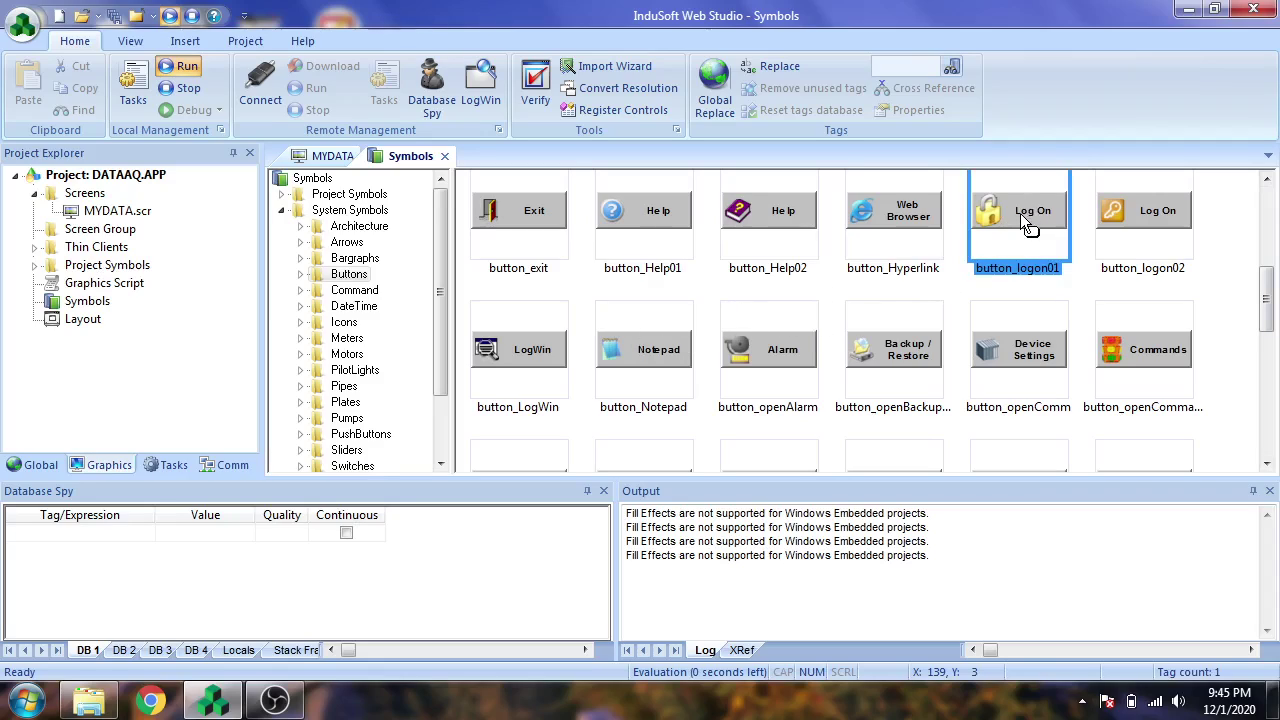
pyautogui.moveTo(1020, 213); pyautogui.dragTo(338, 428)
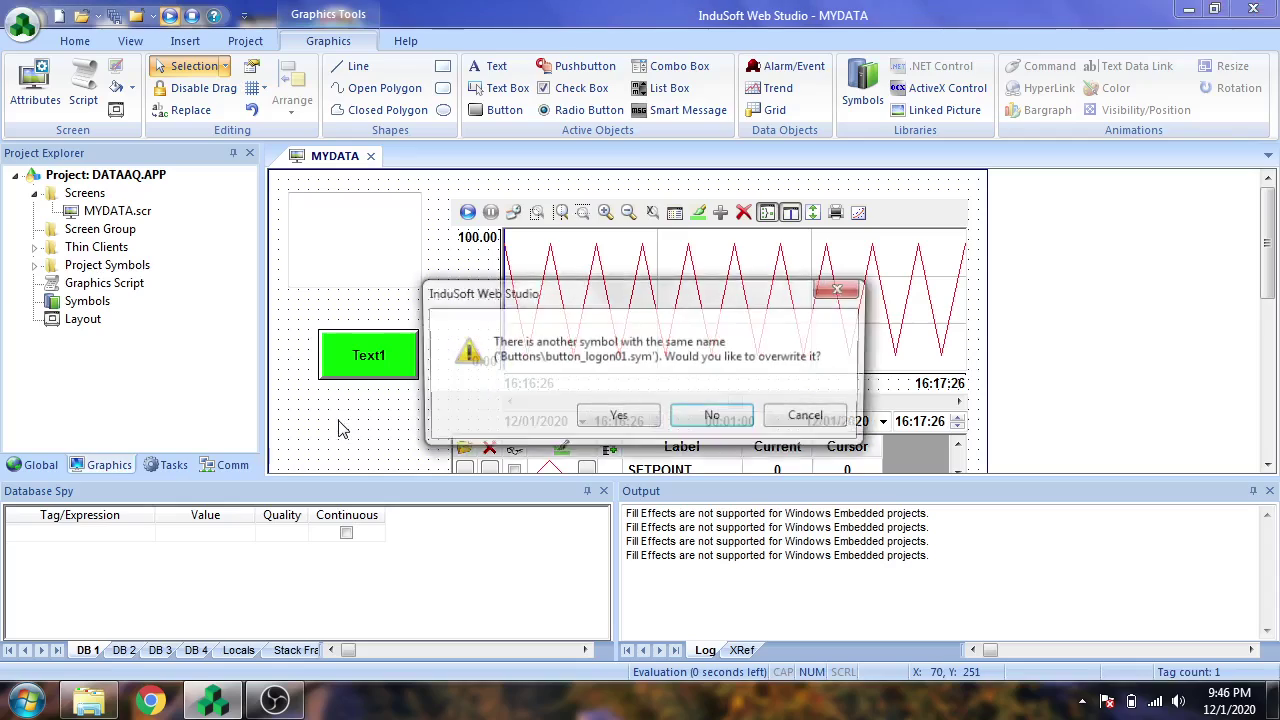
pyautogui.click(618, 417)
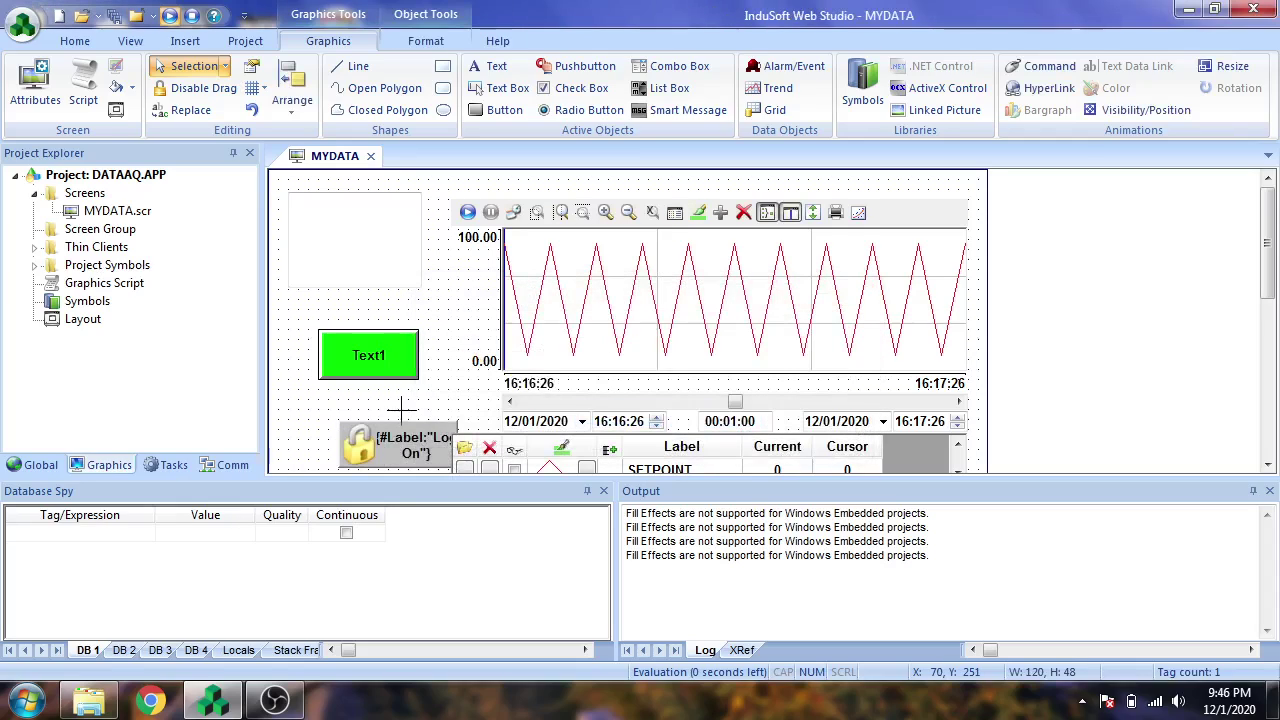
pyautogui.click(360, 448)
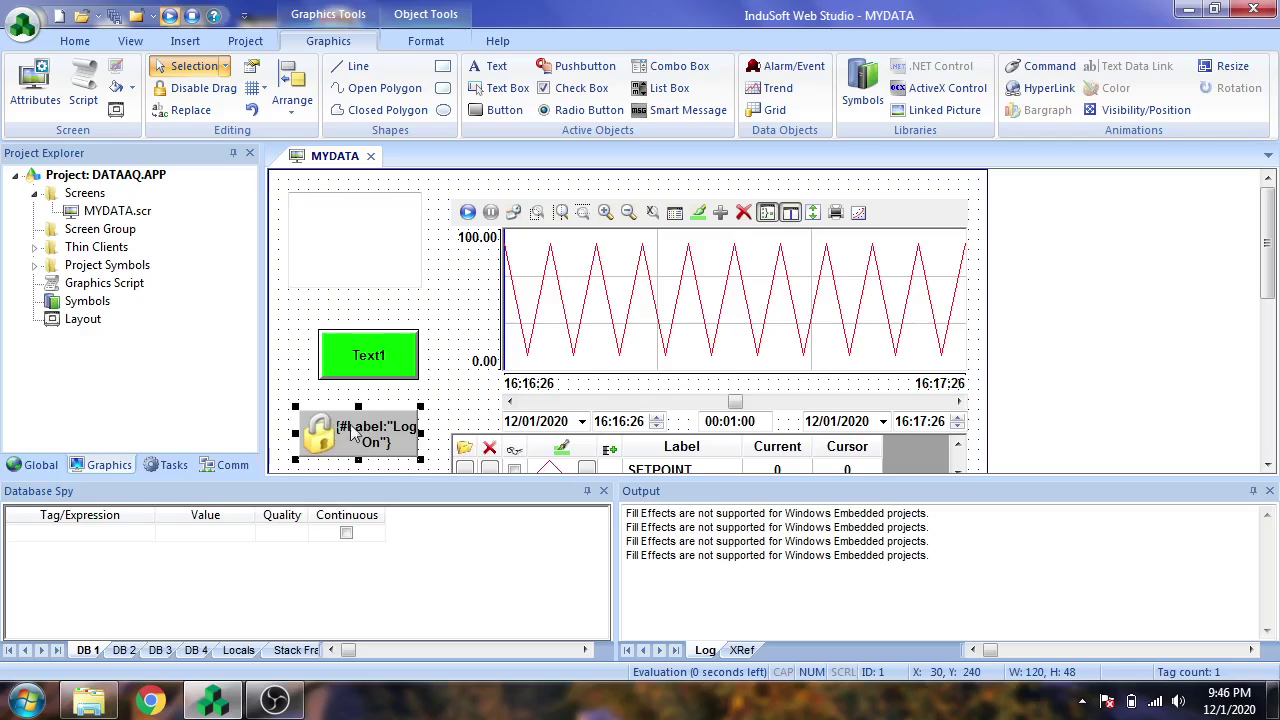
pyautogui.doubleClick(362, 446)
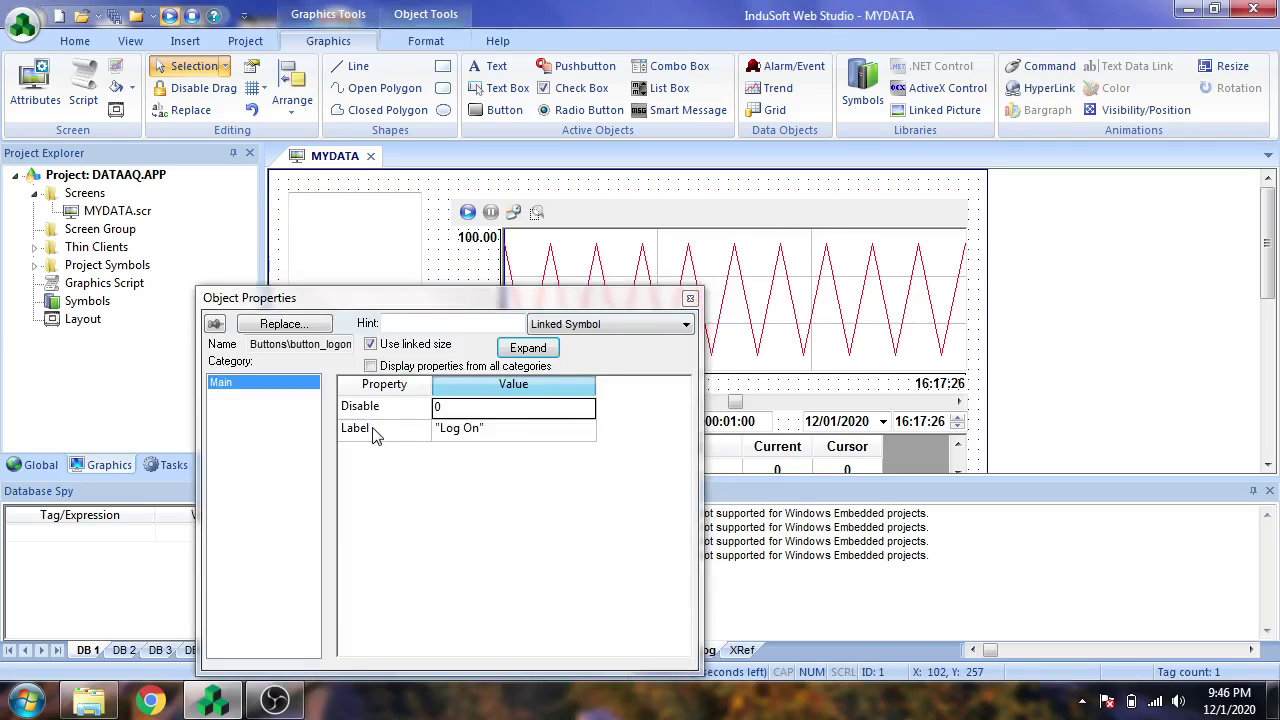
pyautogui.click(689, 298)
pyautogui.click(450, 388)
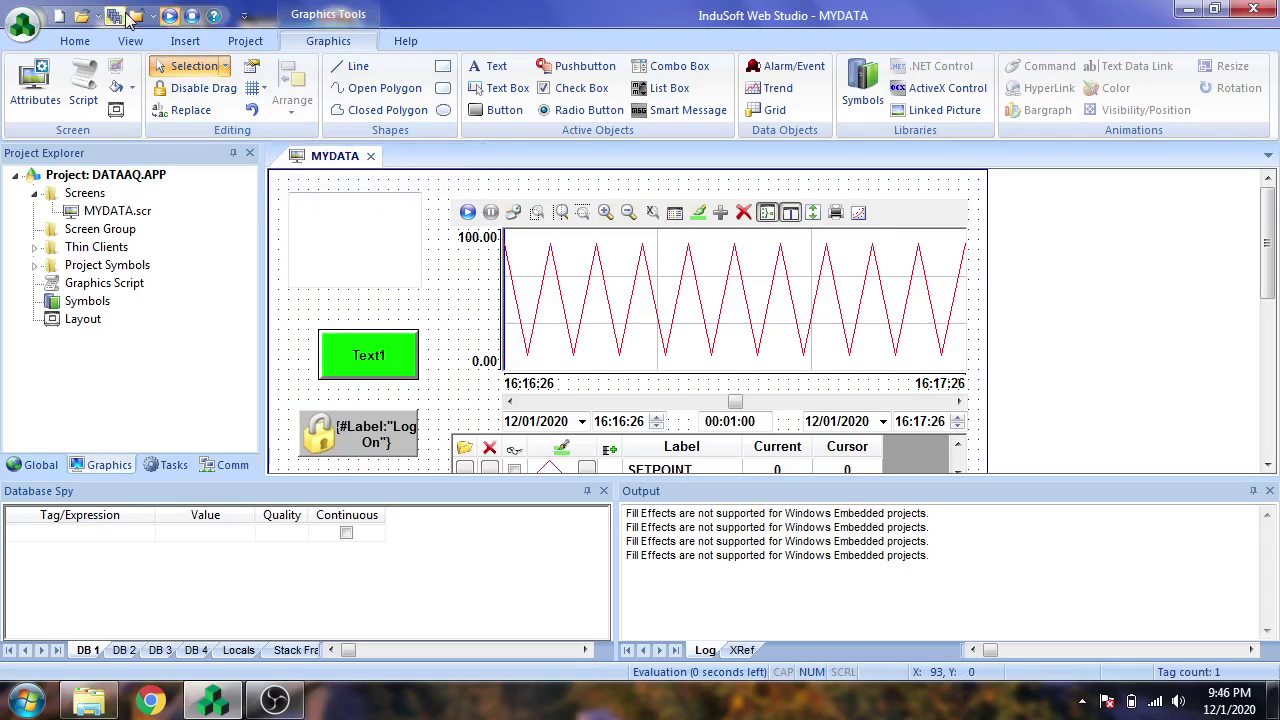
# - Run the project and log the current user off
pyautogui.click(170, 18)
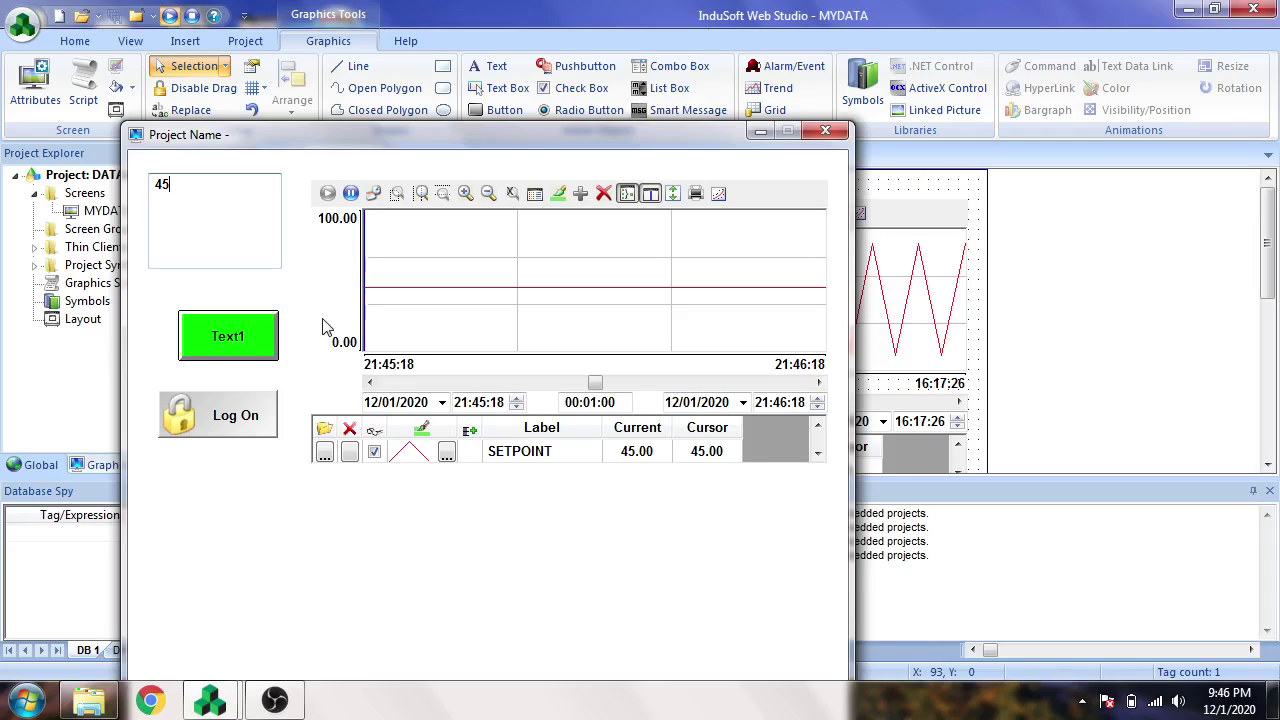
pyautogui.click(256, 421)
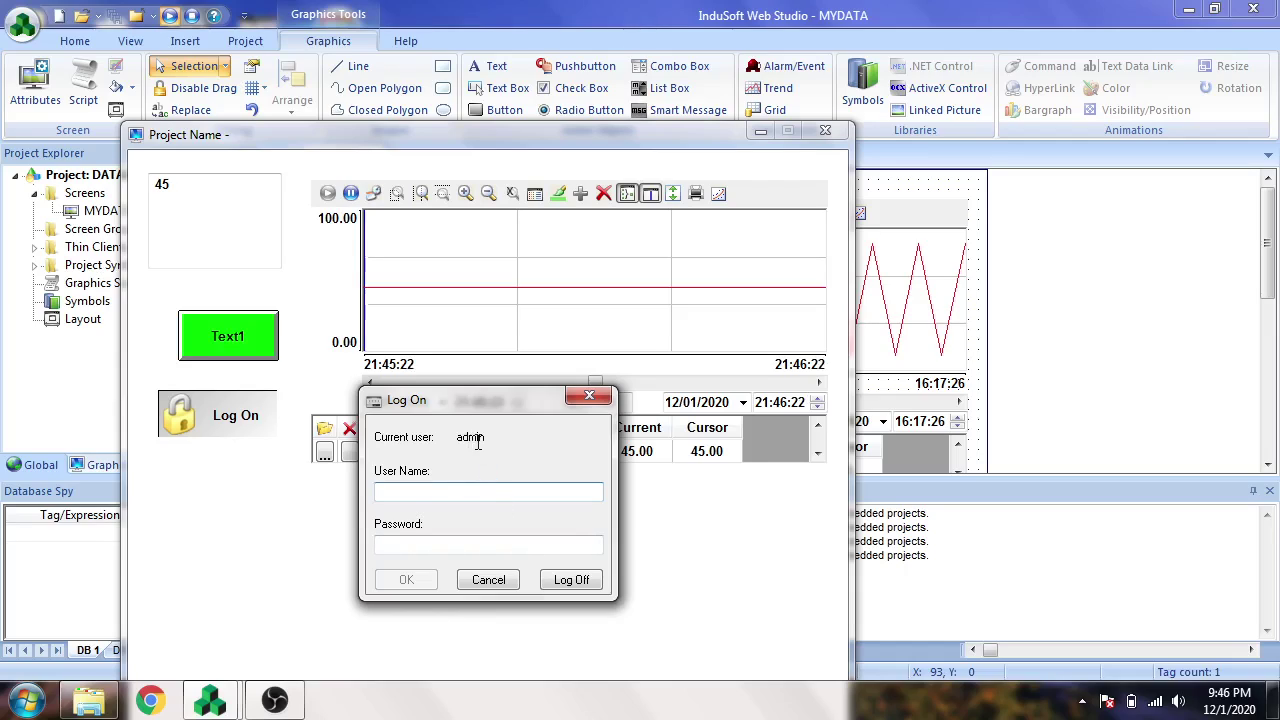
pyautogui.click(567, 583)
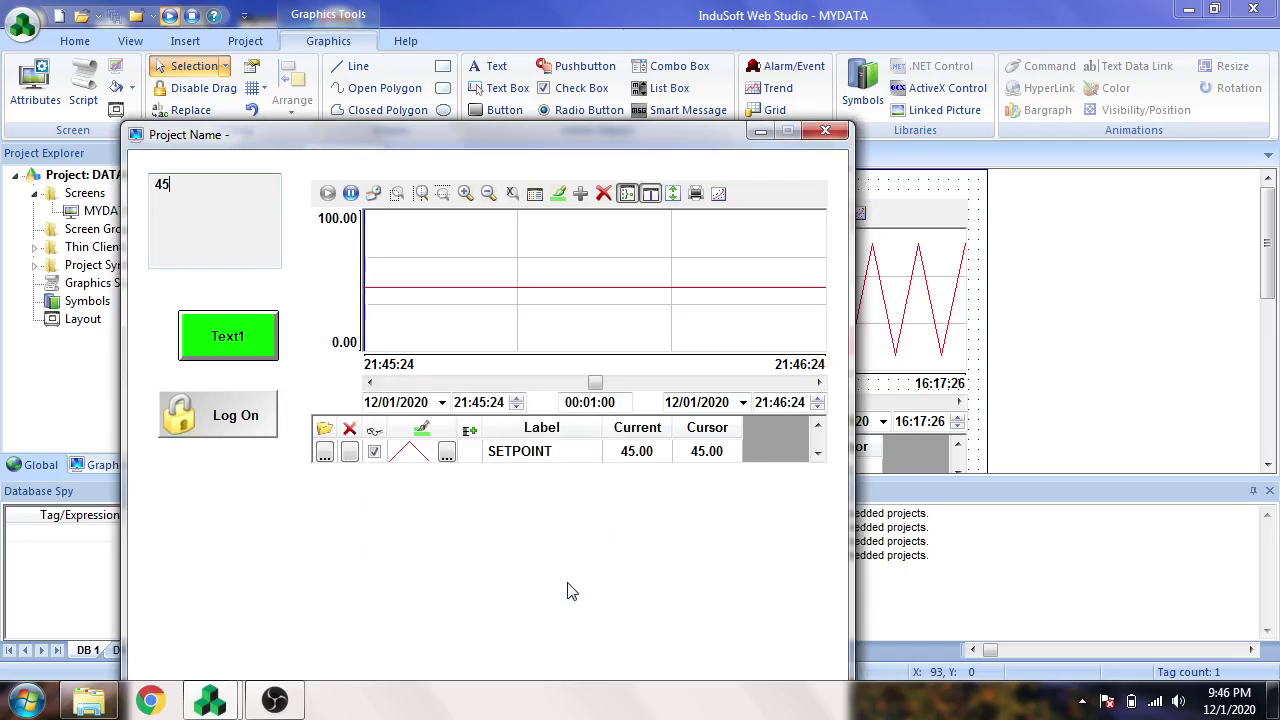
# - Try editing the value field and pressing Text1 while logged off
pyautogui.click(222, 224)
pyautogui.press('Return')
pyautogui.click(240, 331)
pyautogui.click(202, 225)
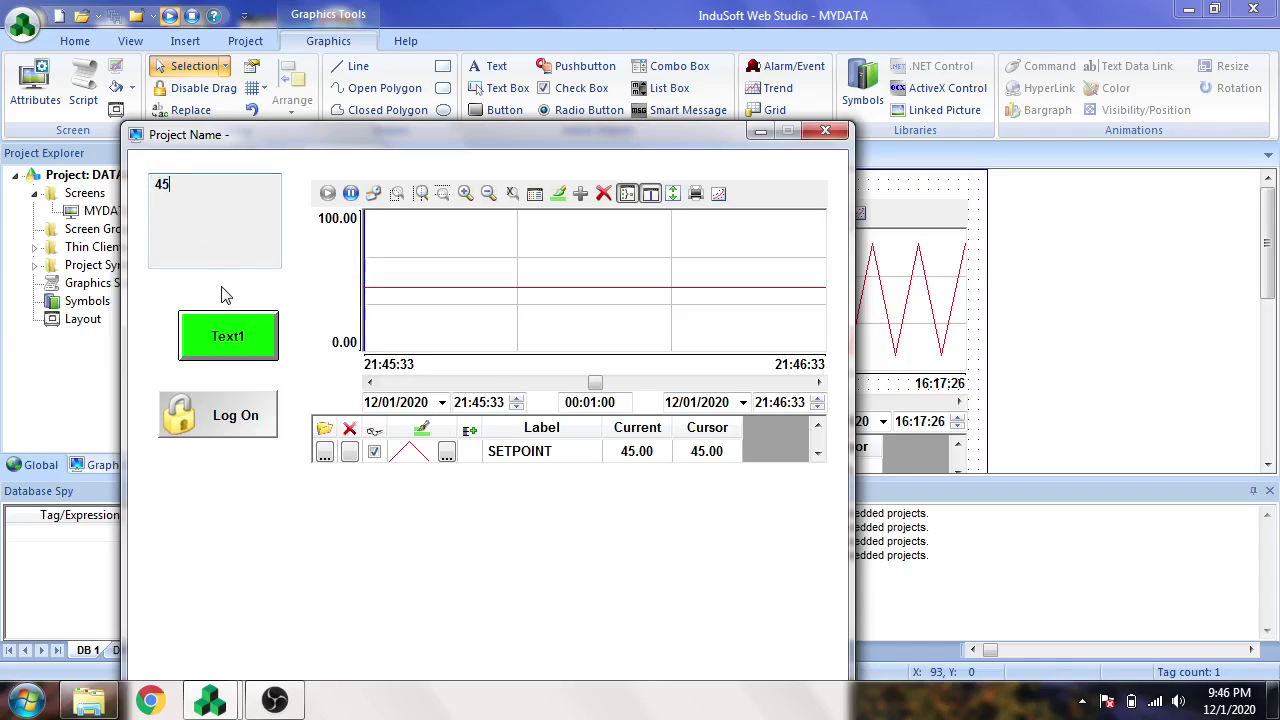
# - Log on as the admin user
pyautogui.click(246, 400)
pyautogui.write('a')
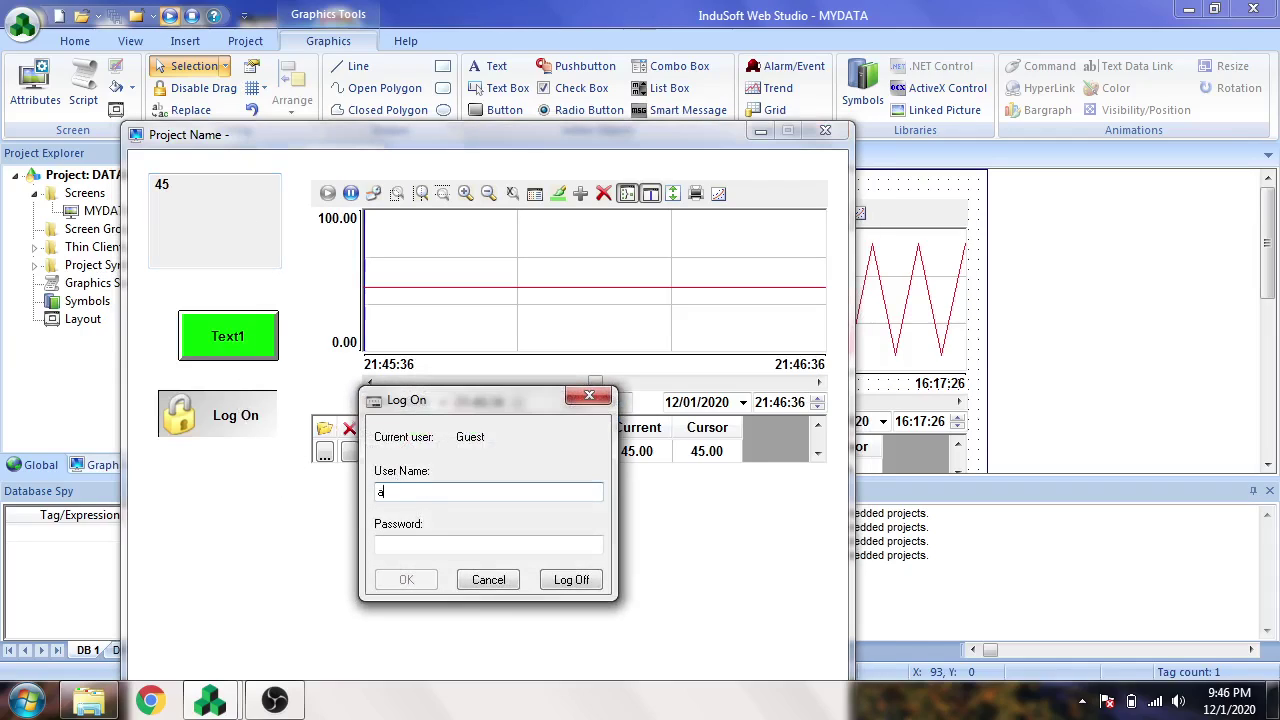
pyautogui.write('dmin')
pyautogui.press('Tab')
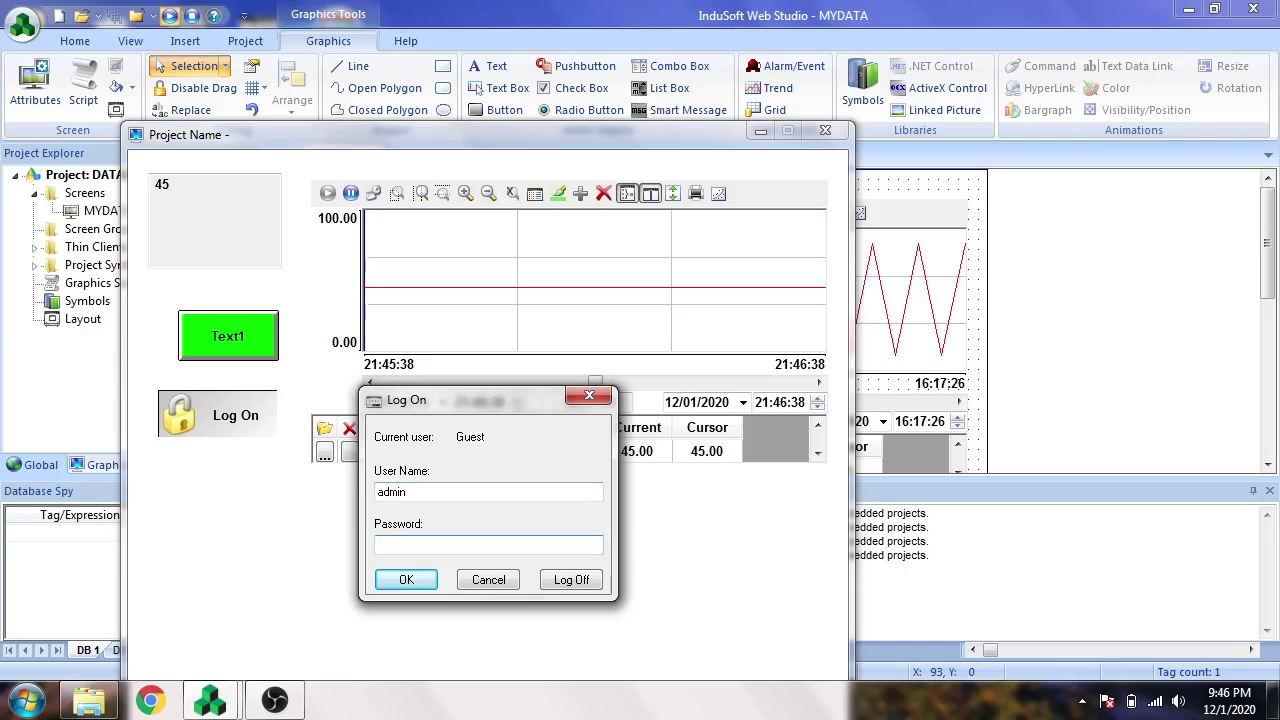
pyautogui.write('n')
pyautogui.click(400, 579)
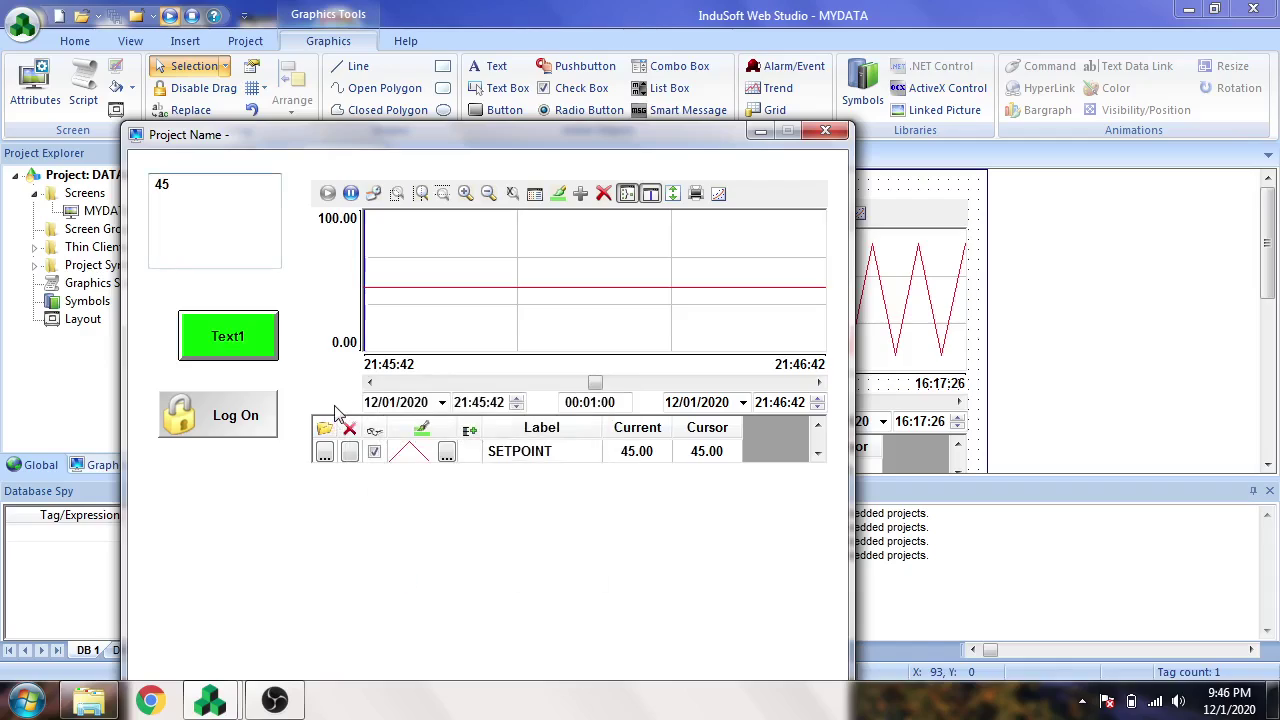
# - Change the setpoint field from 45 to 65, then log off
pyautogui.doubleClick(162, 185)
pyautogui.write('65')
pyautogui.press('Return')
pyautogui.click(228, 441)
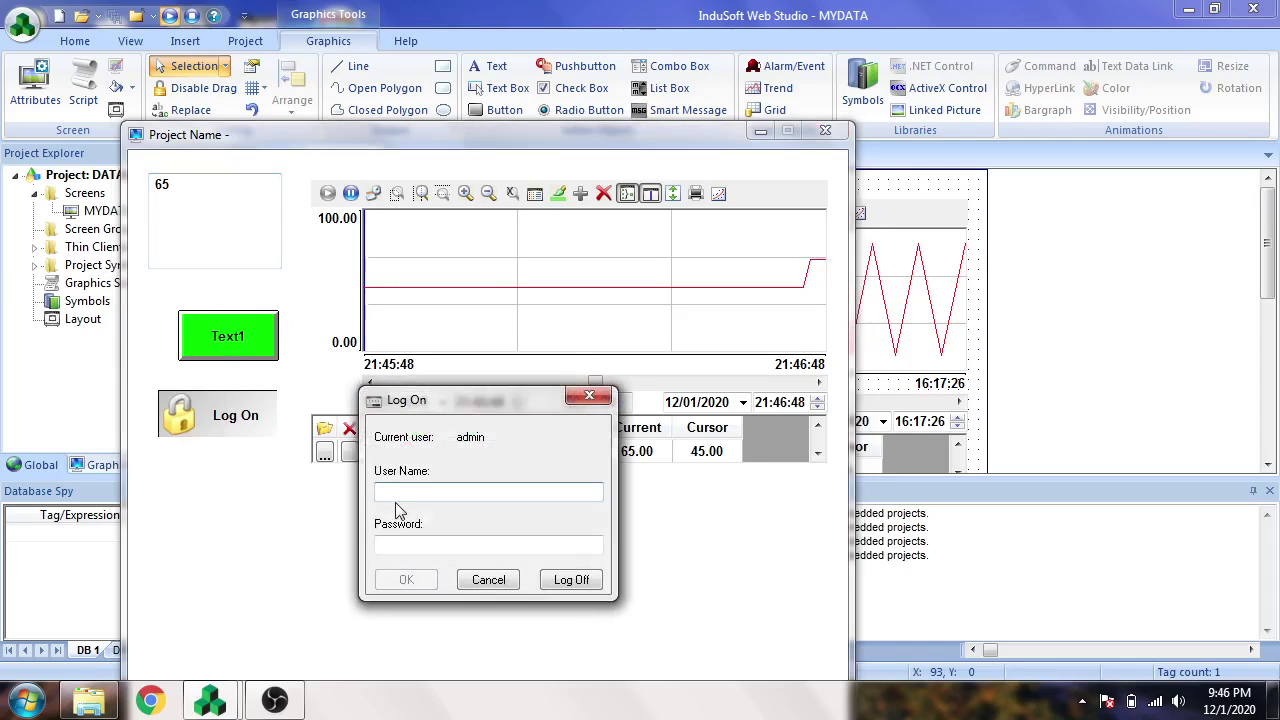
pyautogui.click(571, 583)
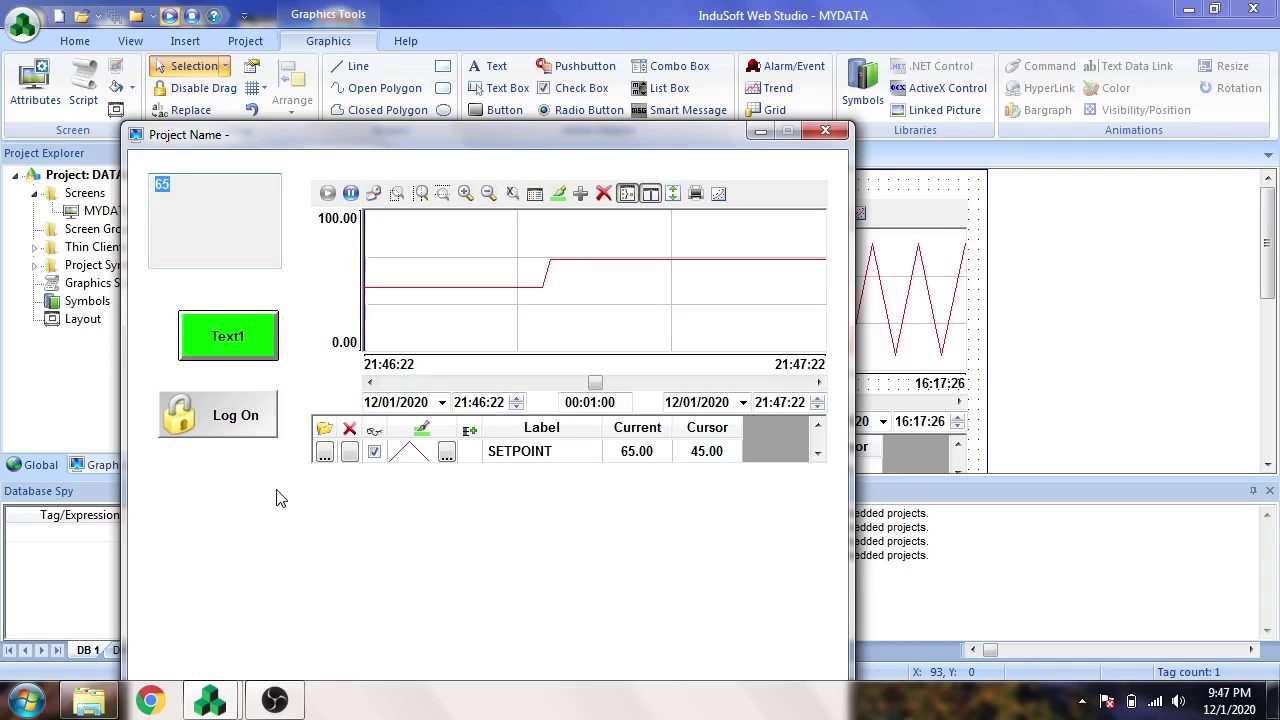
# - Bring the OBS Studio window to the front from the taskbar
pyautogui.click(278, 696)
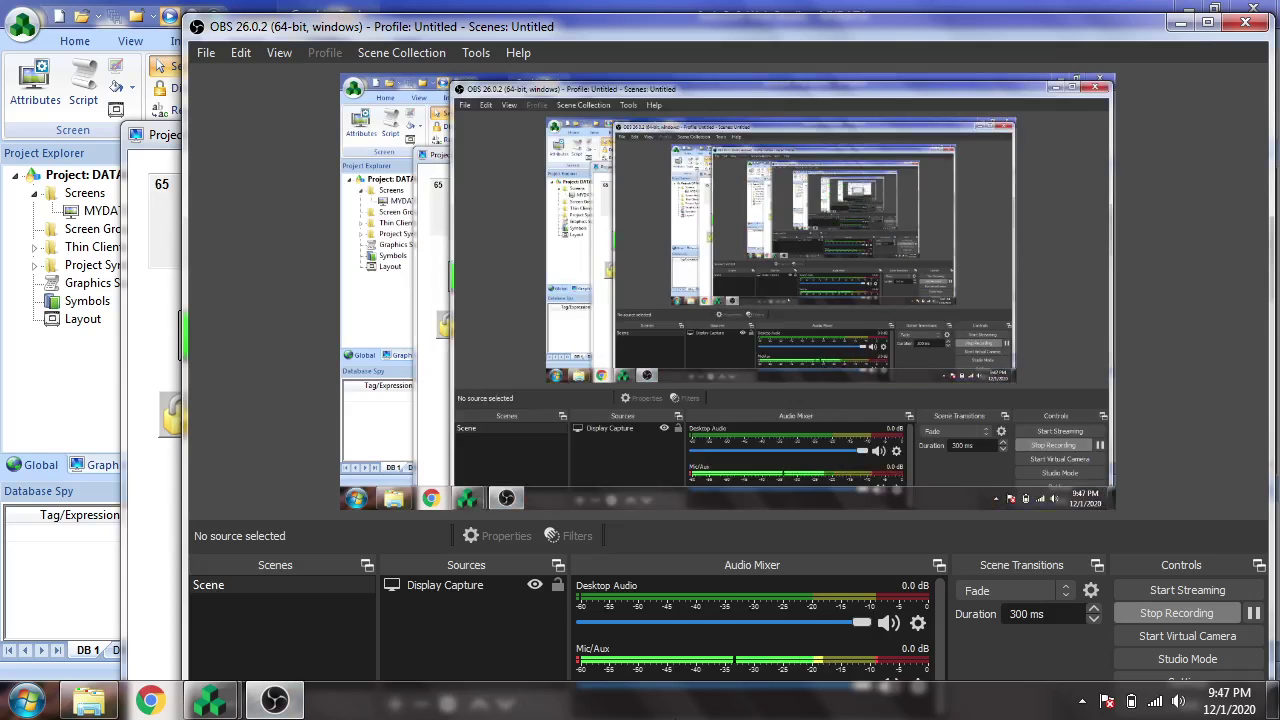